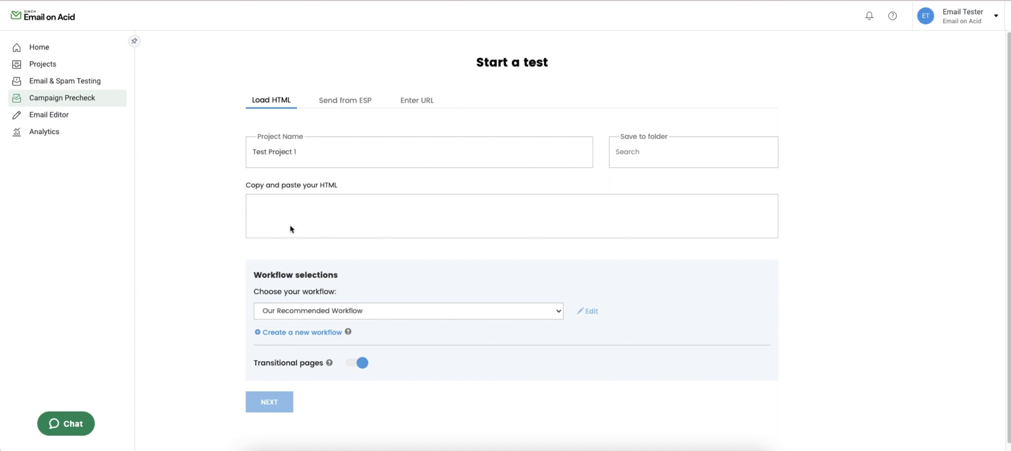
# Step: Compare the Send from ESP and Enter URL options, then paste the email HTML into Load HTML
pyautogui.click(339, 101)
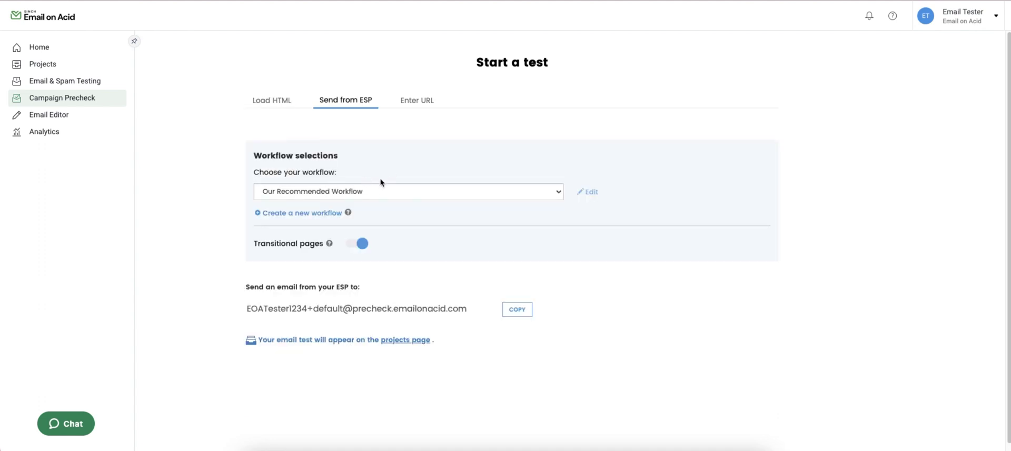
pyautogui.click(414, 103)
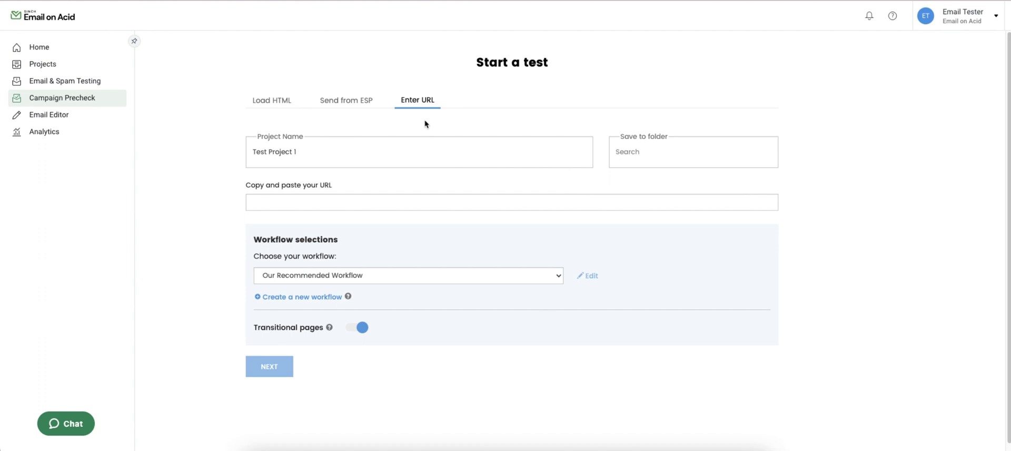
pyautogui.click(282, 106)
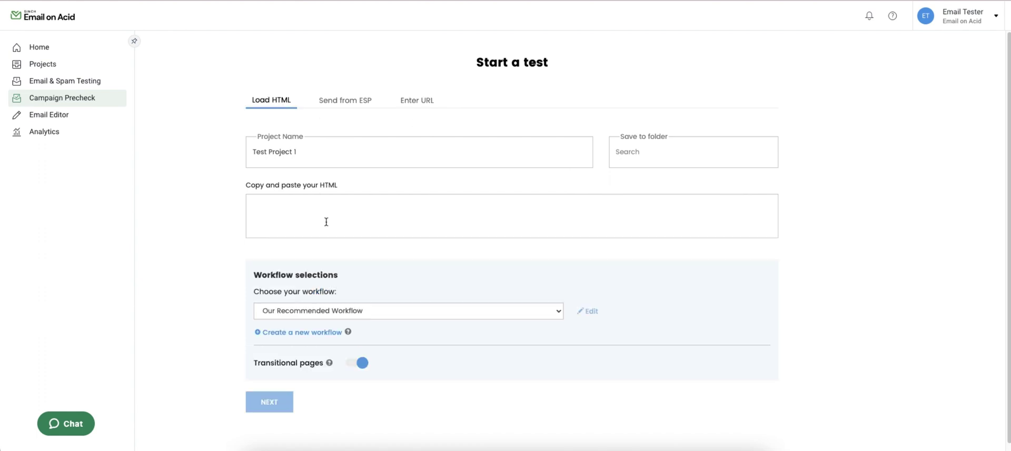
pyautogui.click(326, 224)
pyautogui.hotkey('ctrl', 'v')
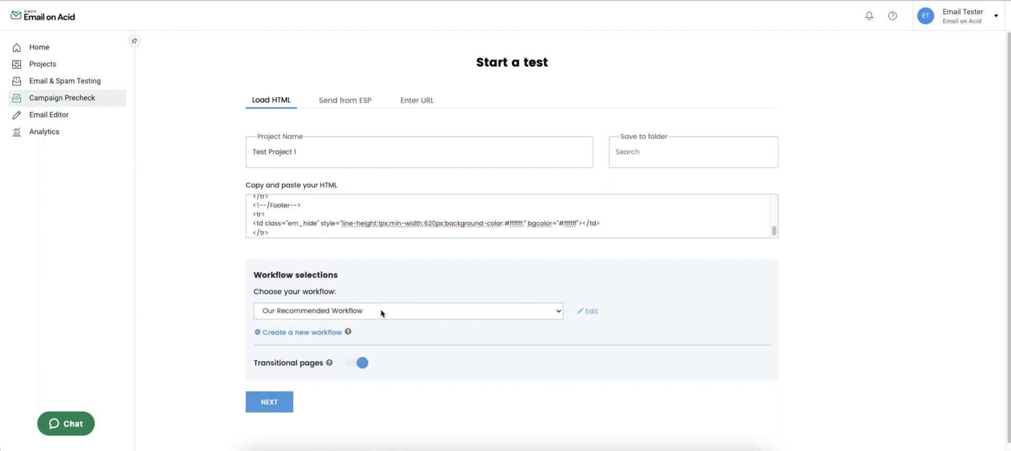
# Step: Try the Spelling toggle in a new workflow, discard it, and switch off Transitional pages
pyautogui.click(321, 333)
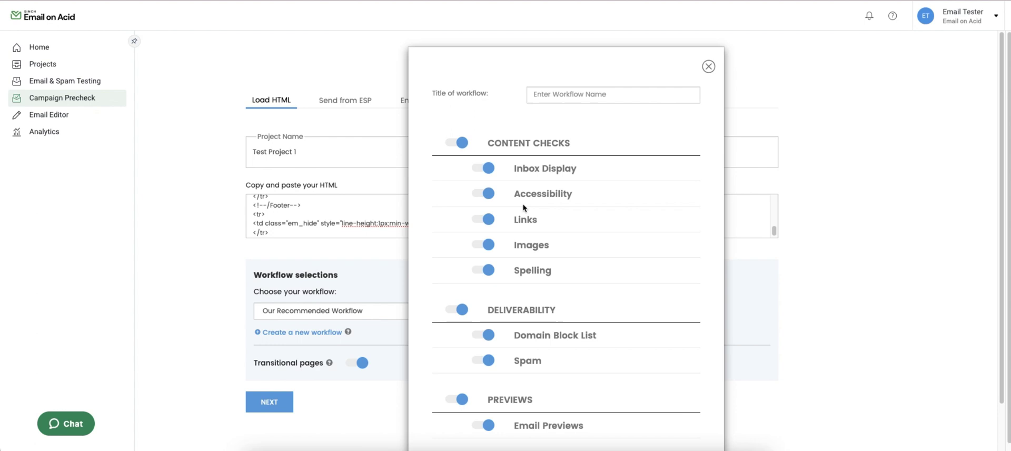
pyautogui.scroll(-1, 524, 208)
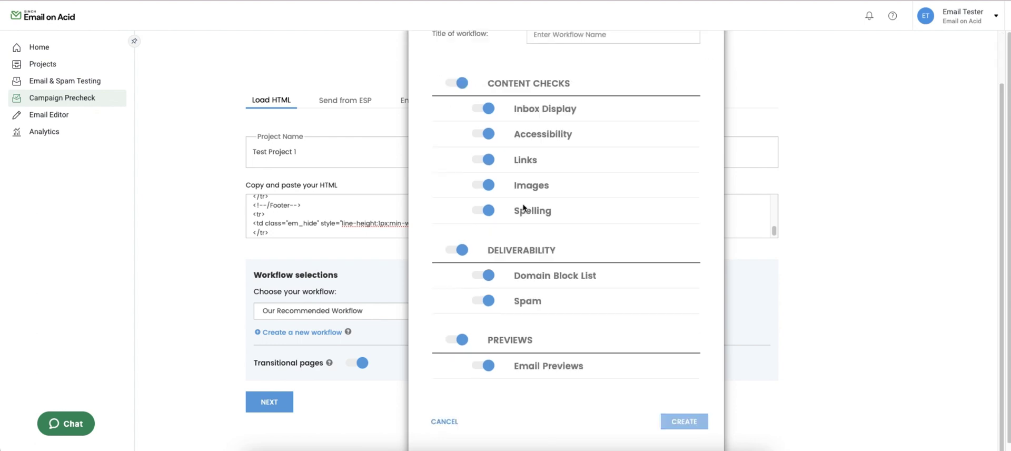
pyautogui.click(490, 219)
pyautogui.click(490, 219)
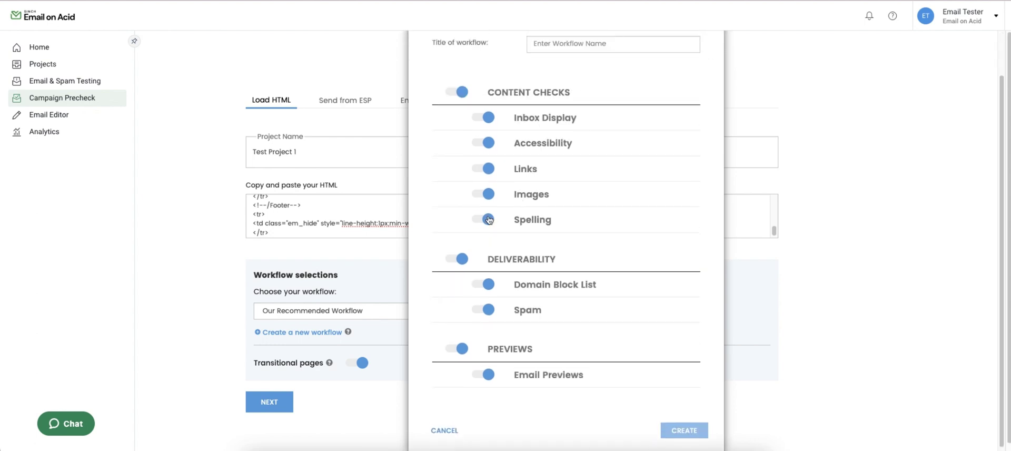
pyautogui.scroll(1, 621, 383)
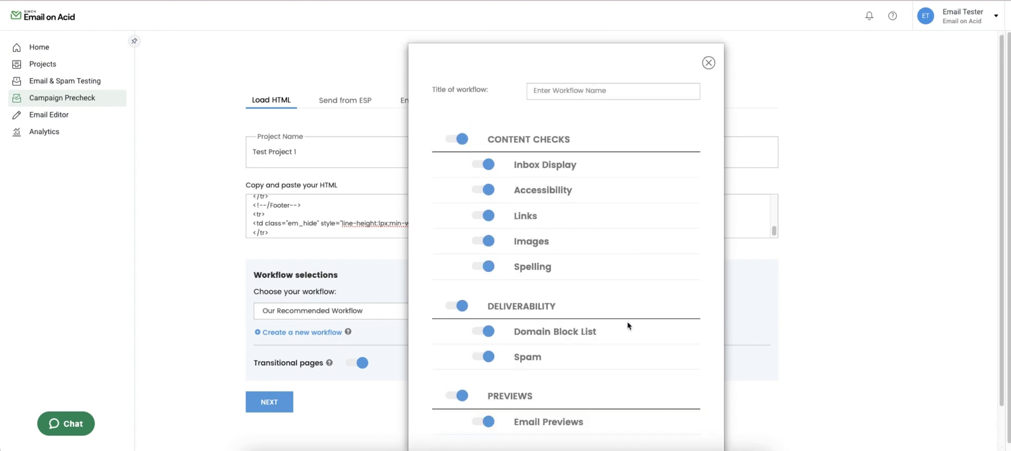
pyautogui.click(708, 63)
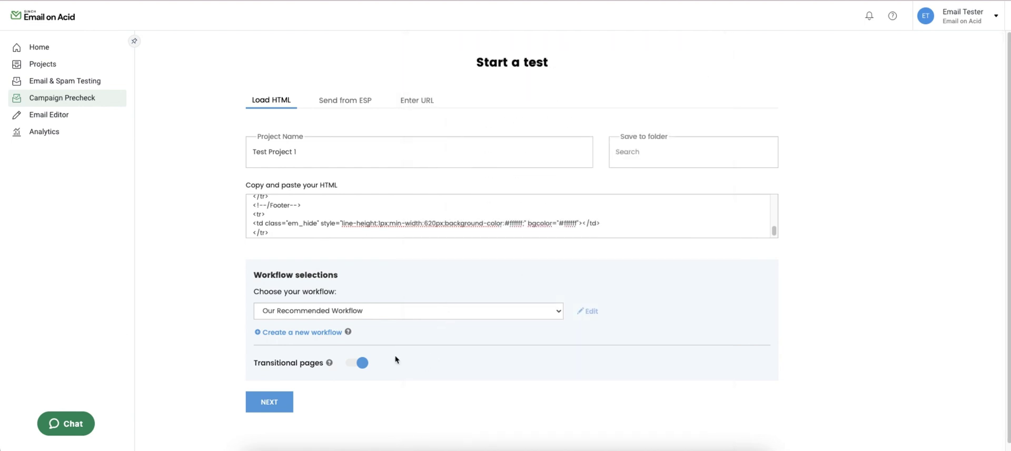
pyautogui.click(367, 364)
# Step: Start the precheck, review the Inbox Display preview, and jump to the Accessibility step
pyautogui.click(250, 404)
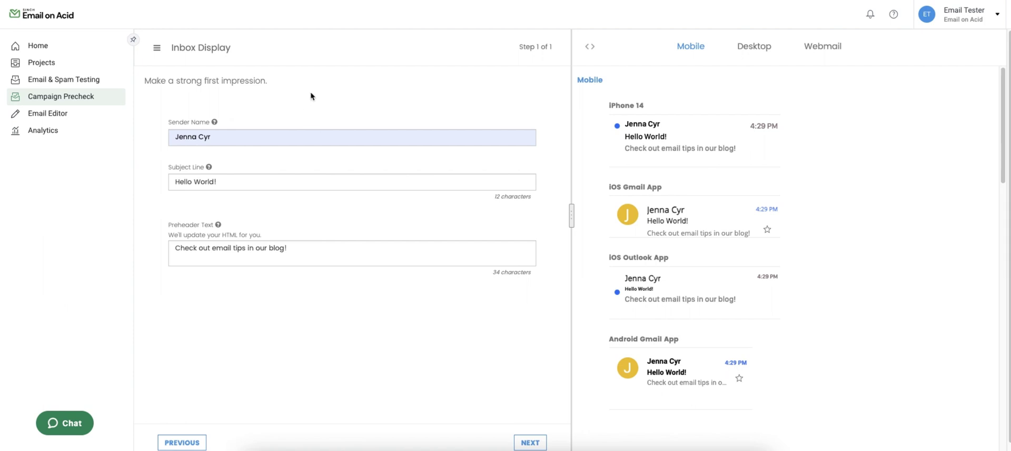
pyautogui.click(157, 49)
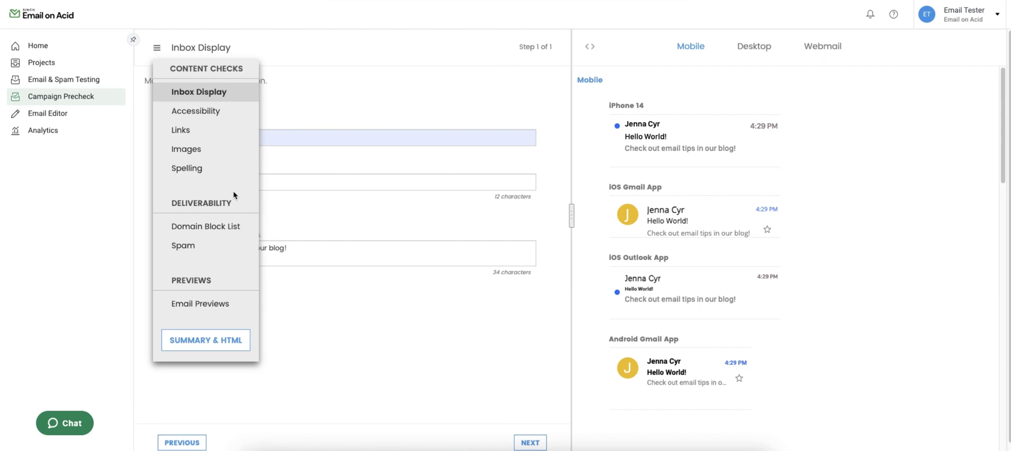
pyautogui.click(330, 71)
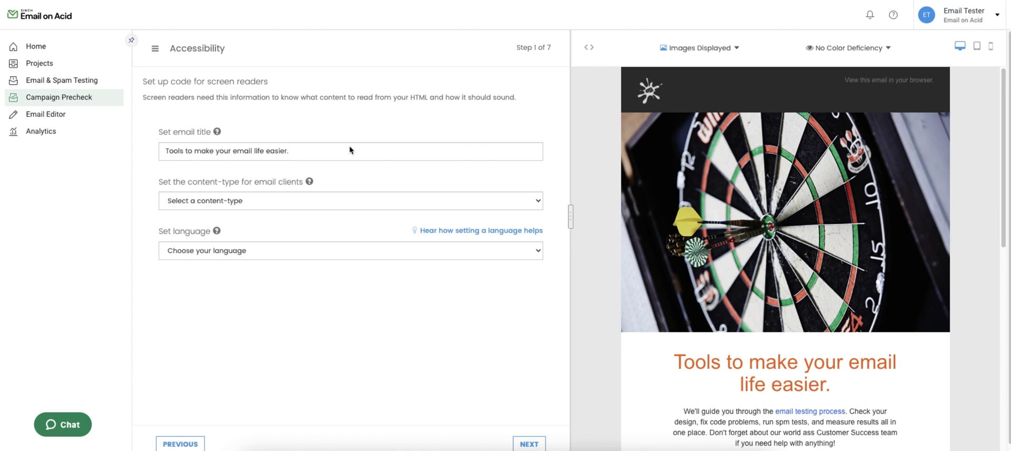
# Step: Set the content-type to UTF-8 and the language to English, then continue
pyautogui.click(292, 199)
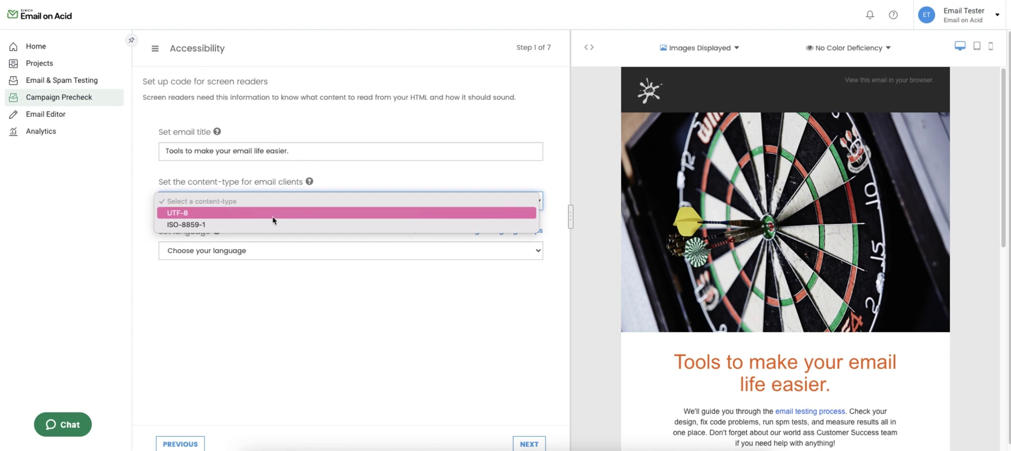
pyautogui.click(273, 215)
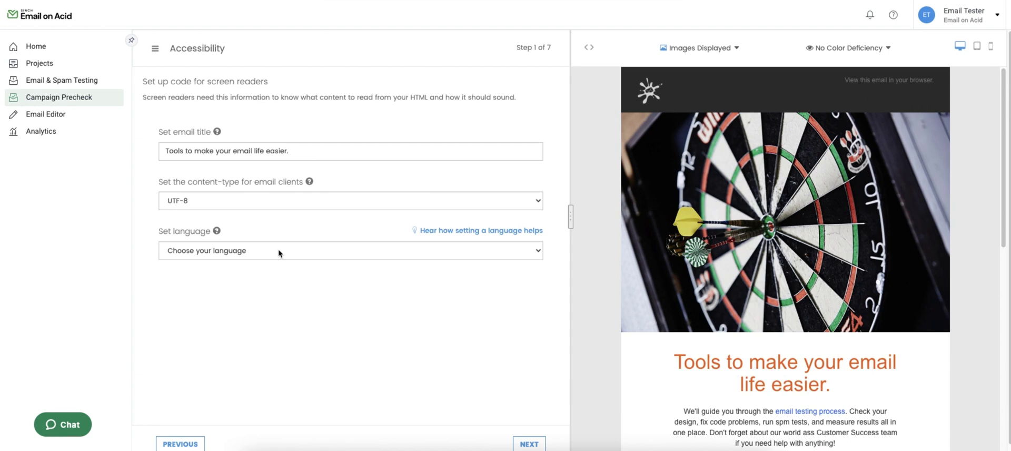
pyautogui.click(278, 250)
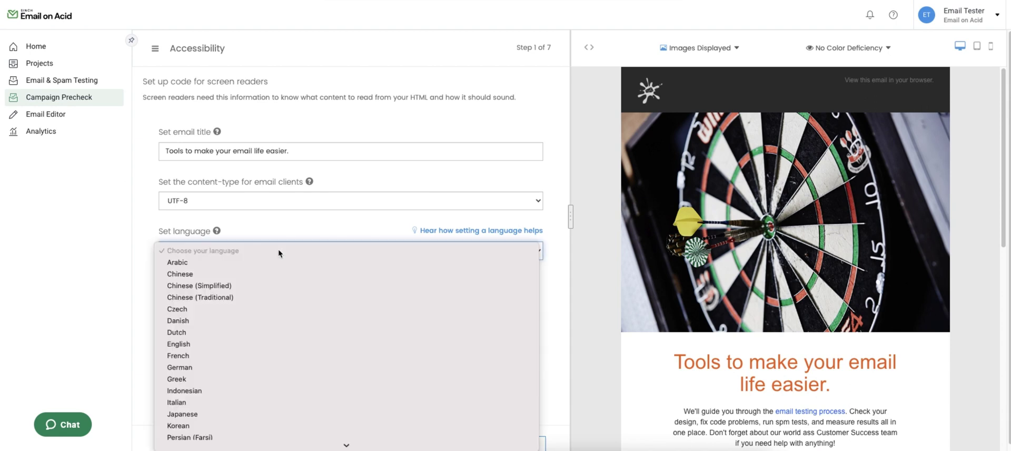
pyautogui.click(214, 343)
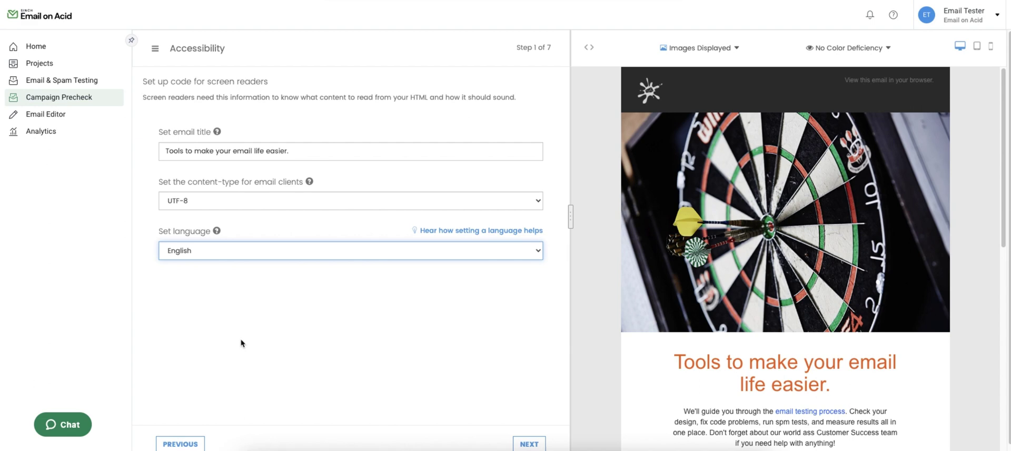
pyautogui.click(529, 443)
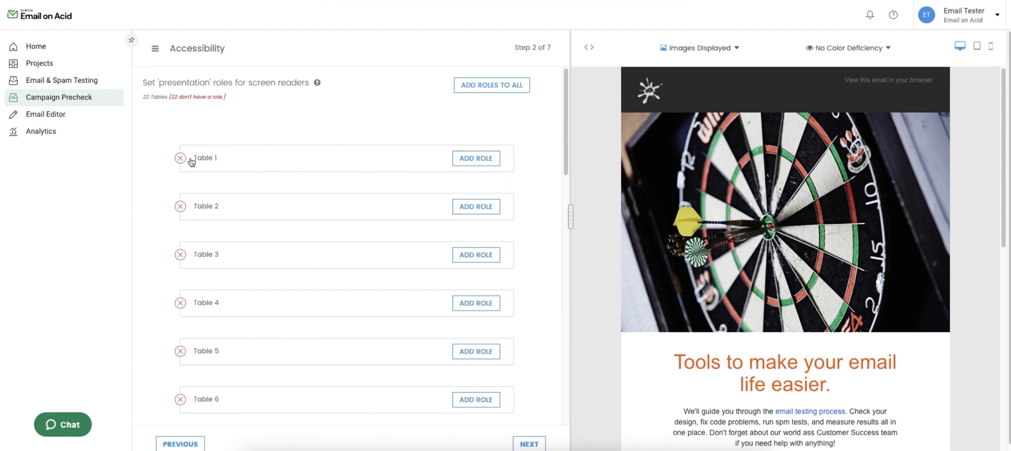
# Step: Add presentation roles to all 22 tables and continue to the title attributes step
pyautogui.scroll(-2, 390, 135)
pyautogui.scroll(-5, 391, 135)
pyautogui.scroll(7, 390, 136)
pyautogui.click(495, 84)
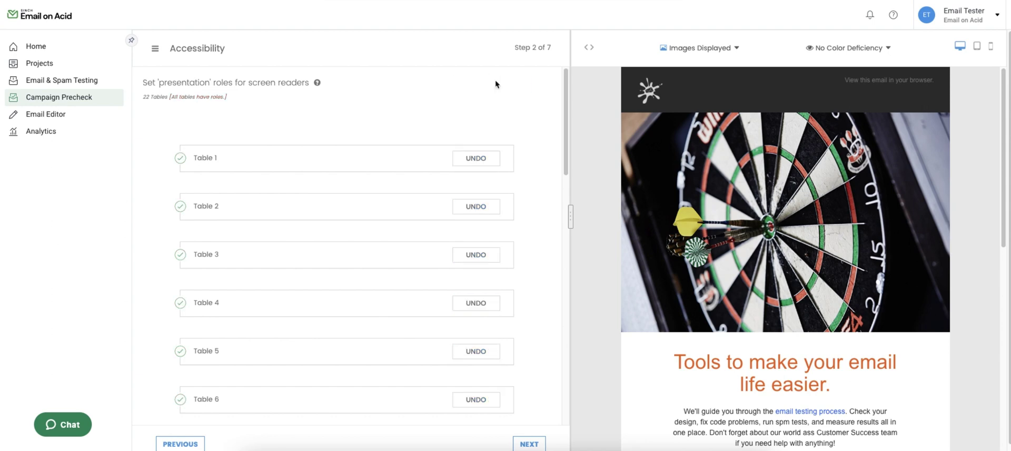
pyautogui.click(529, 444)
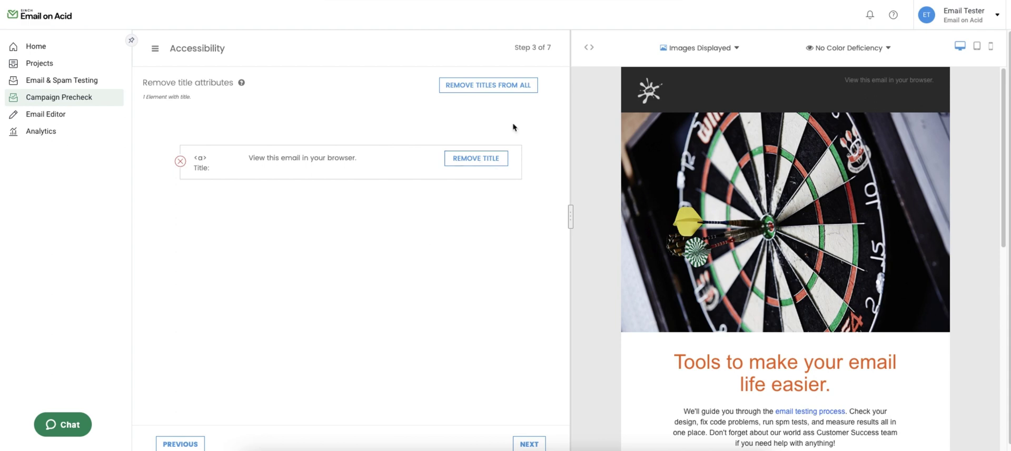
# Step: Remove title attributes from all elements and continue to image alt text
pyautogui.click(494, 88)
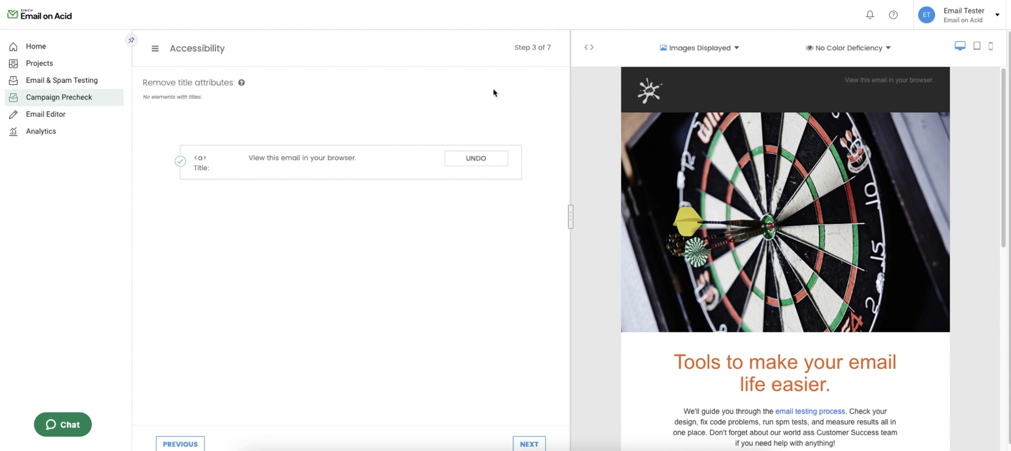
pyautogui.click(528, 443)
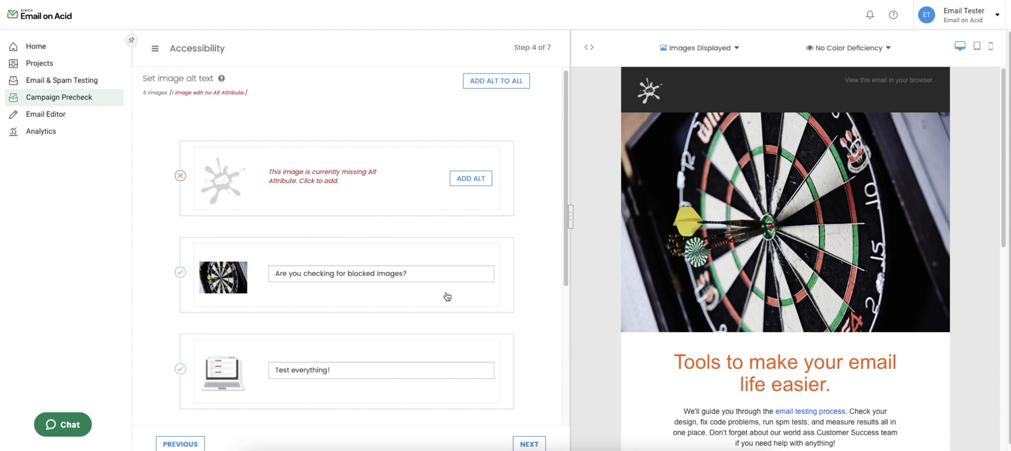
# Step: Add an empty alt attribute to the logo image and continue to colour contrast
pyautogui.click(470, 180)
pyautogui.scroll(-5, 526, 264)
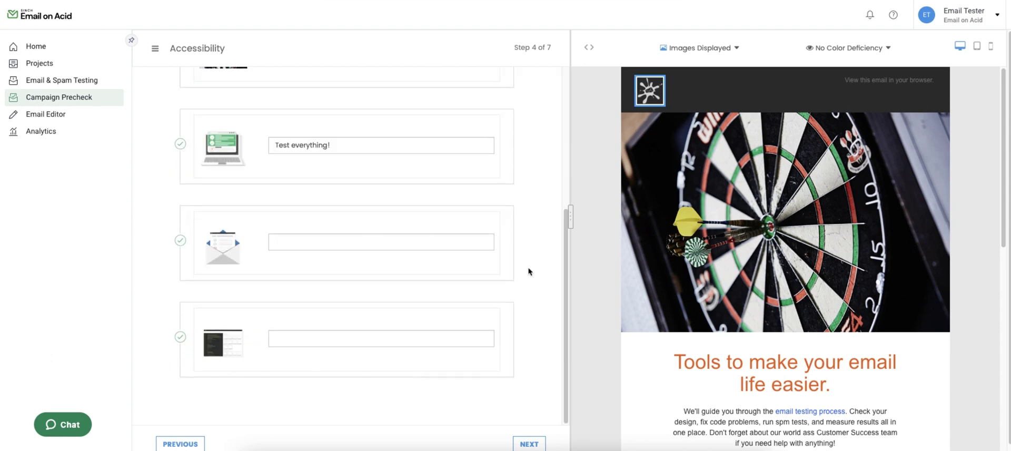
pyautogui.click(542, 445)
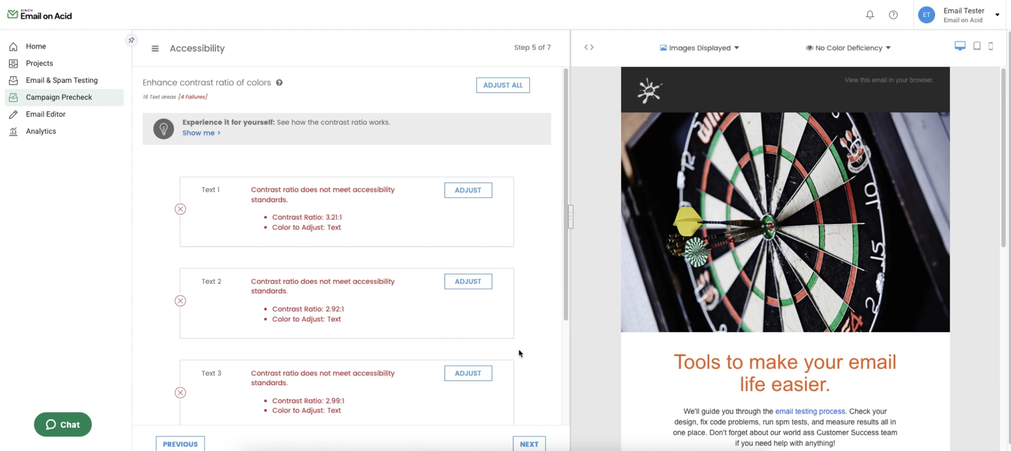
# Step: Review the 4 contrast-ratio failures without changes and continue to link accessibility
pyautogui.scroll(-3, 515, 383)
pyautogui.scroll(3, 514, 382)
pyautogui.click(537, 444)
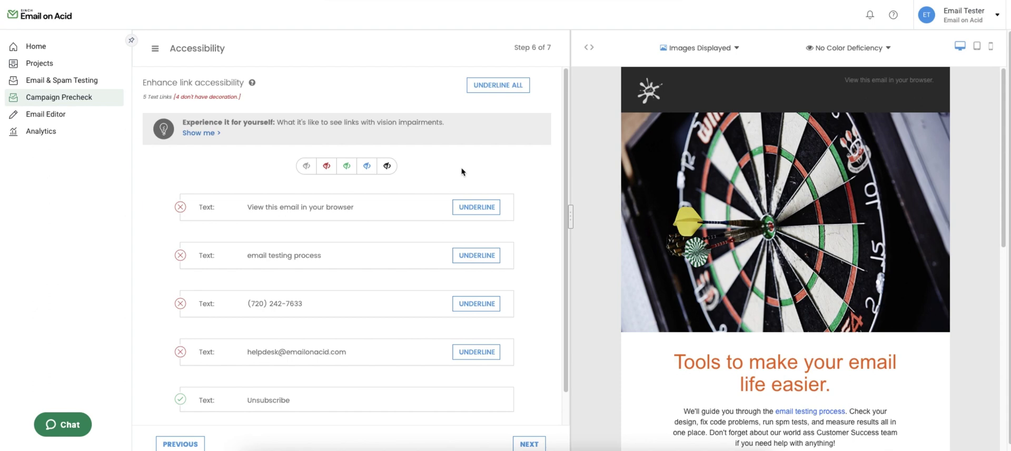
# Step: Underline all text links and continue to the 200% zoom review
pyautogui.click(503, 87)
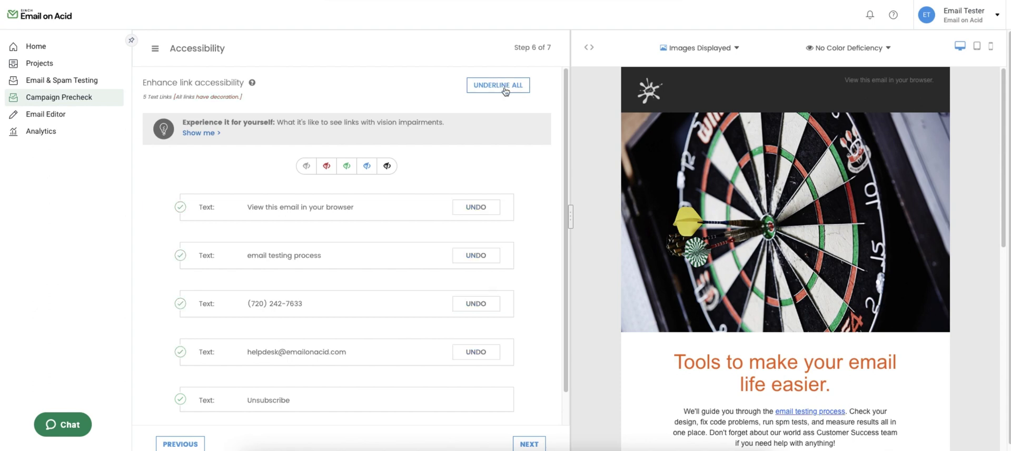
pyautogui.click(516, 444)
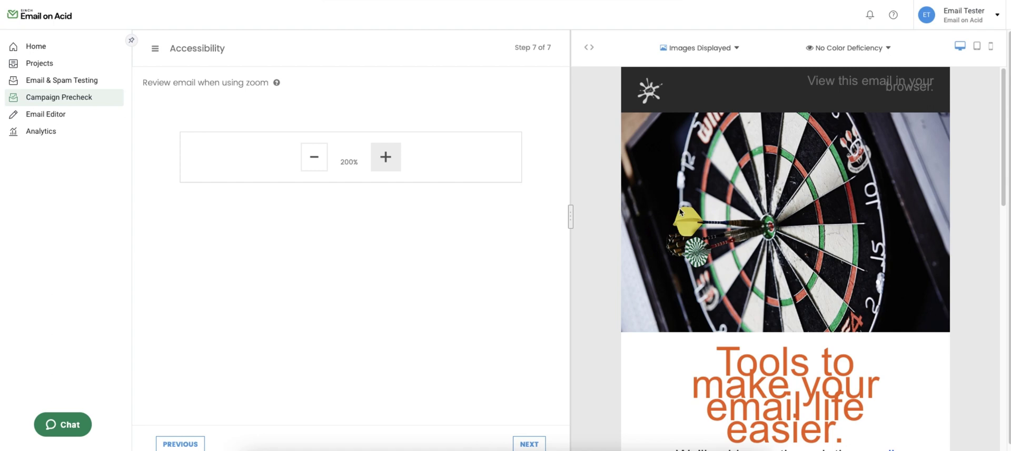
# Step: Preview Color Blind and Red Deficiency, reset to No Color Deficiency, and set Images Blocked
pyautogui.click(843, 51)
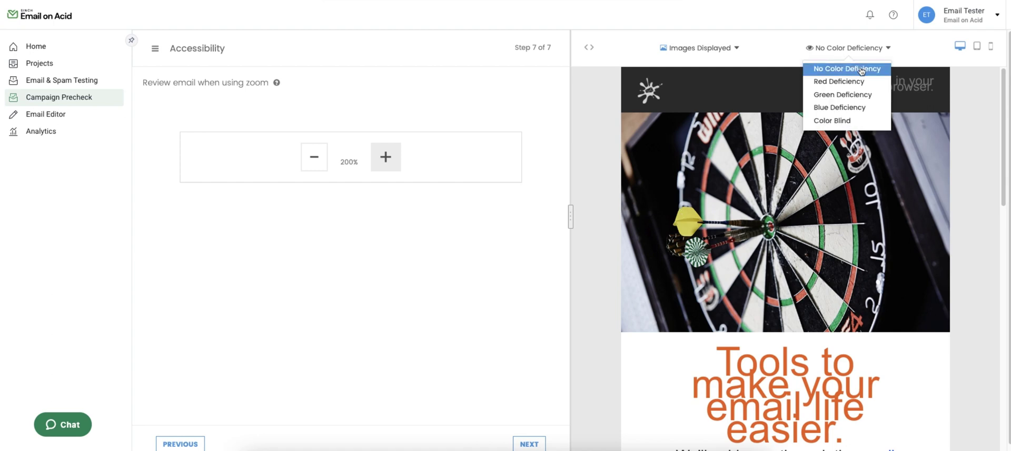
pyautogui.click(843, 123)
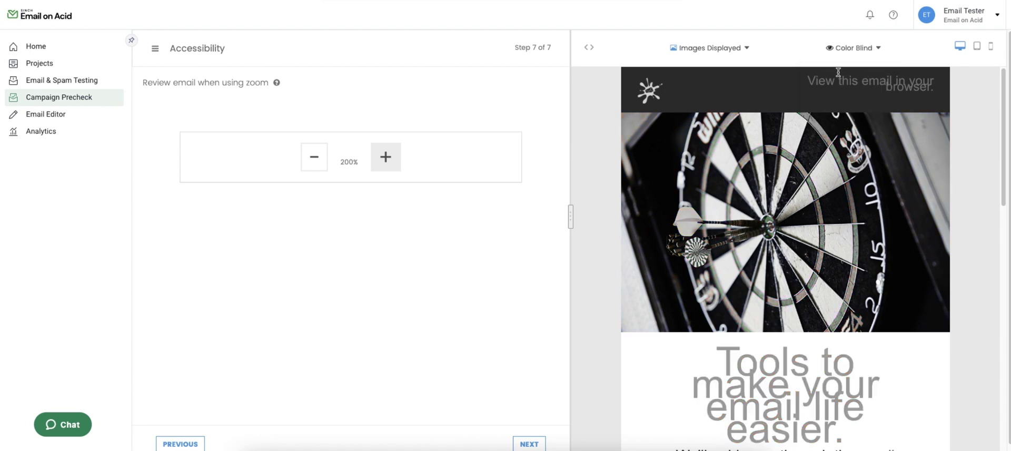
pyautogui.click(843, 51)
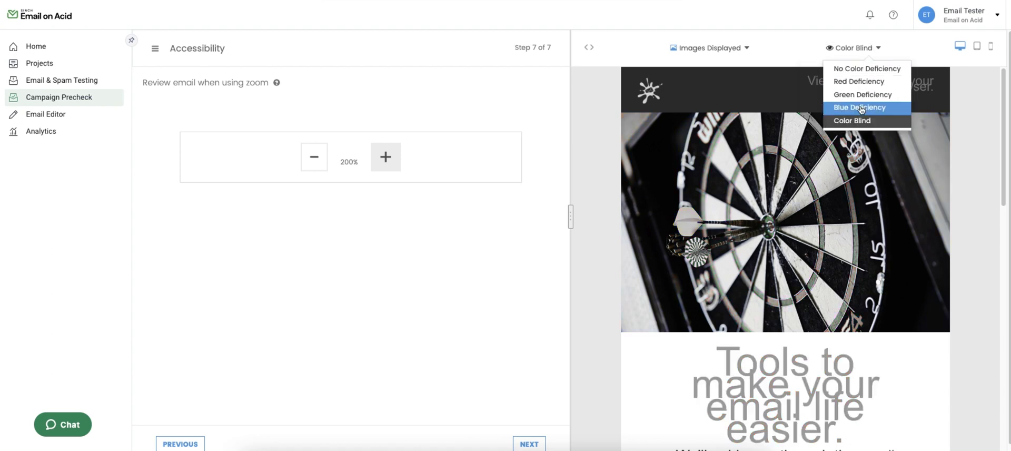
pyautogui.click(872, 81)
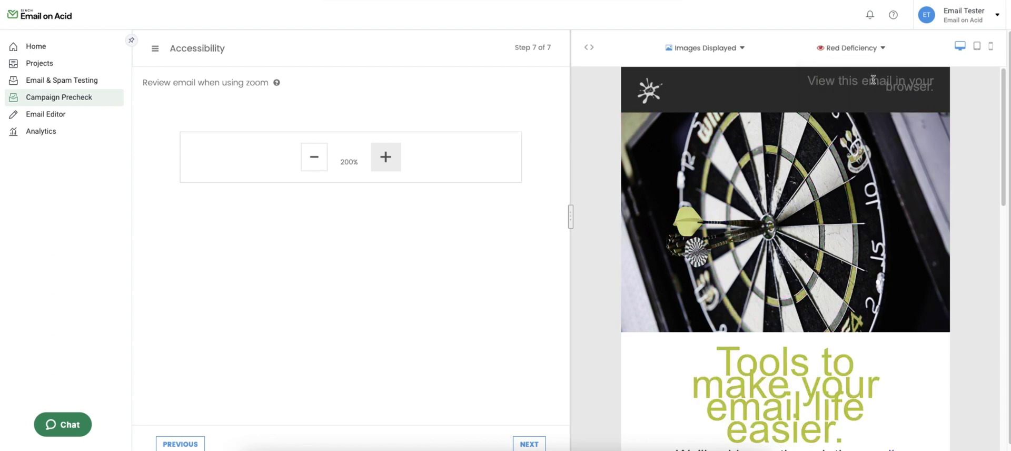
pyautogui.click(876, 48)
pyautogui.click(874, 68)
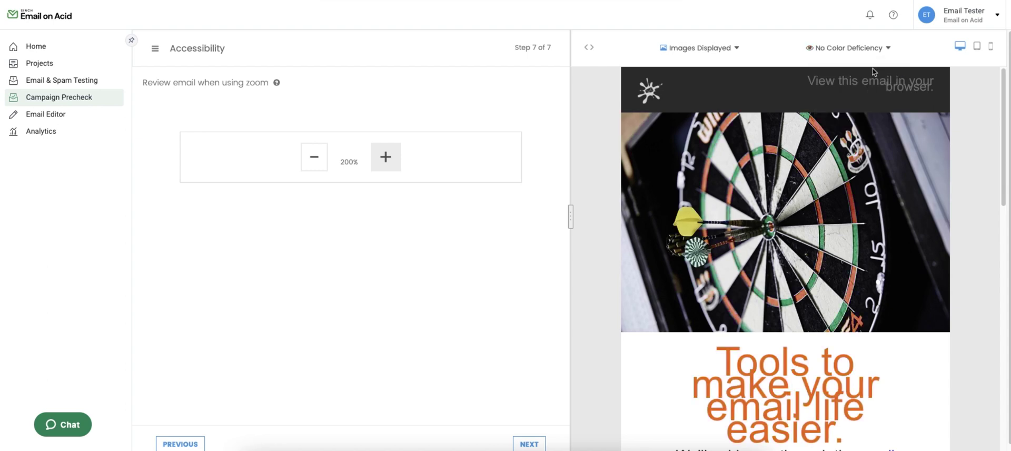
pyautogui.click(717, 47)
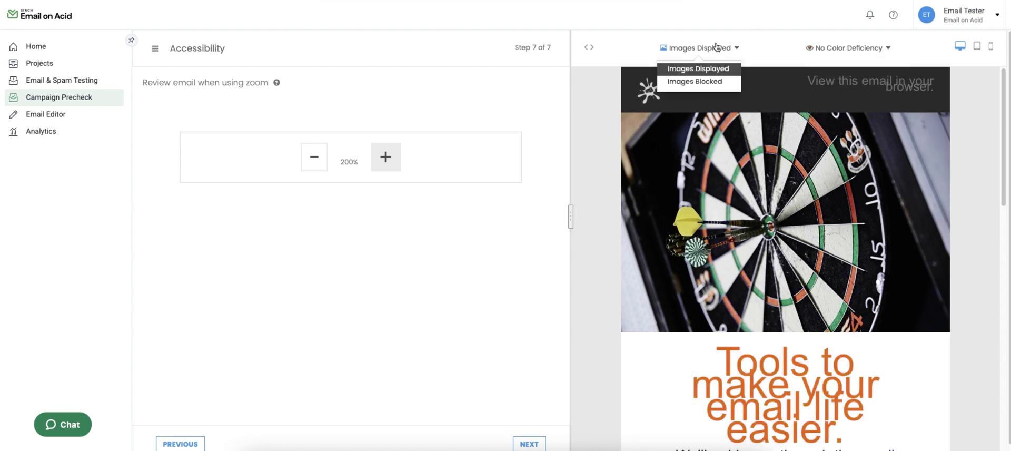
pyautogui.click(707, 82)
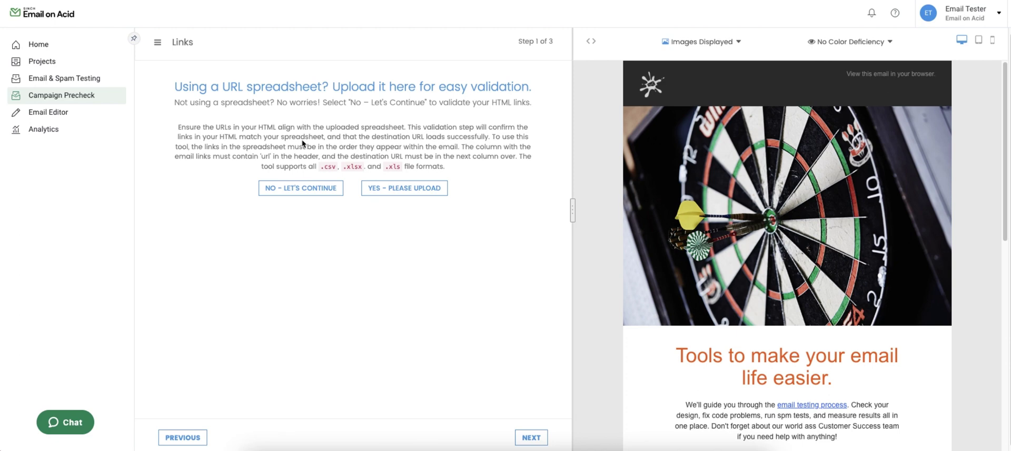
# Step: Skip the URL spreadsheet upload and return from the opened homepage to the link results
pyautogui.click(294, 189)
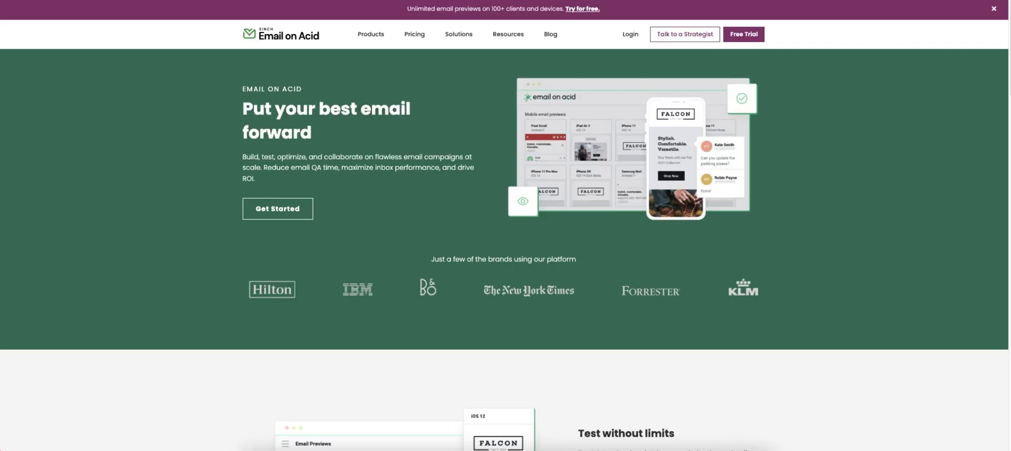
pyautogui.hotkey('ctrl', 'w')
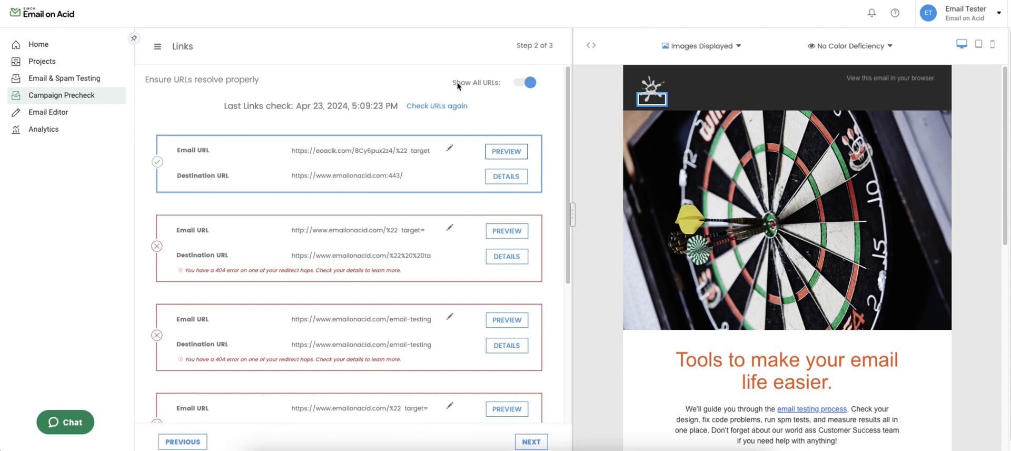
# Step: View the first link's redirect details, recheck all URLs, and advance to the UTM question
pyautogui.click(512, 175)
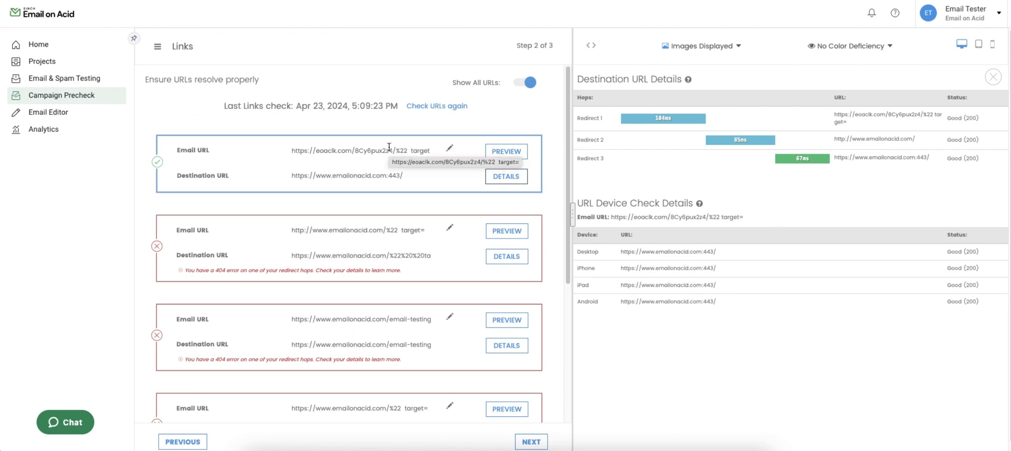
pyautogui.tripleClick(389, 147)
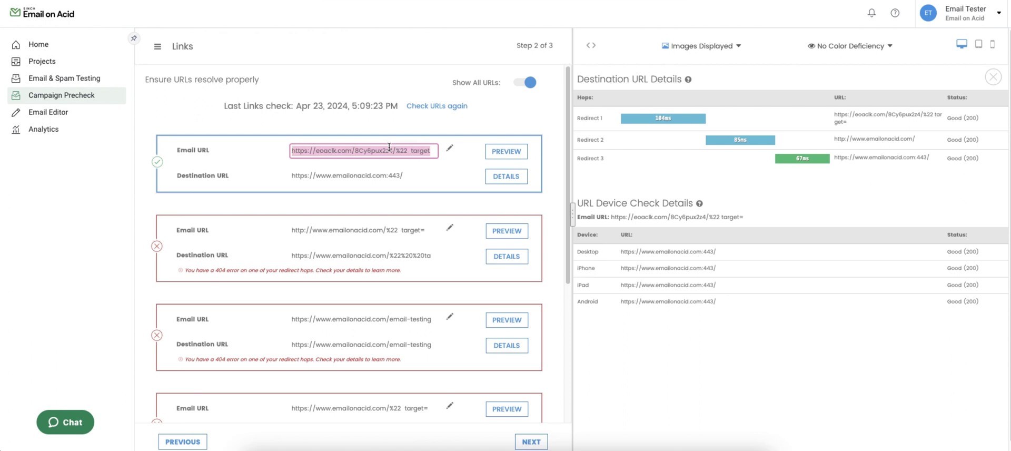
pyautogui.click(423, 165)
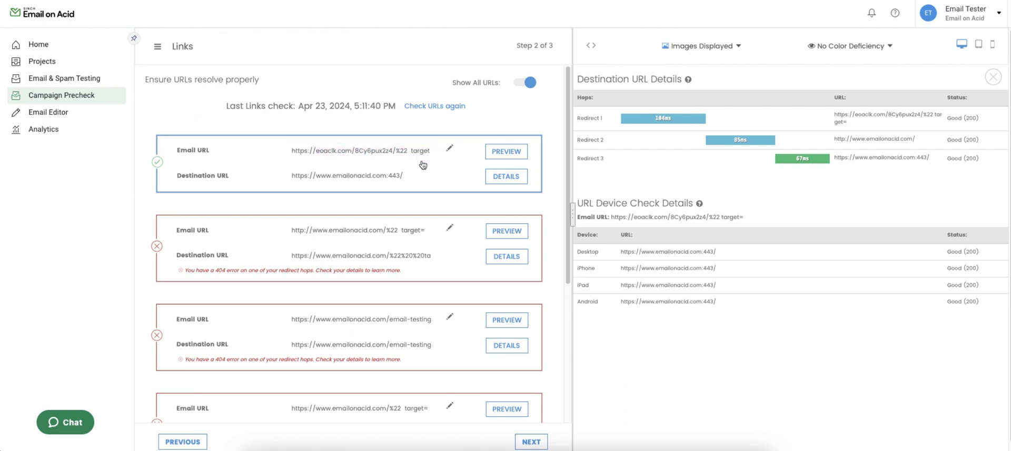
pyautogui.click(532, 441)
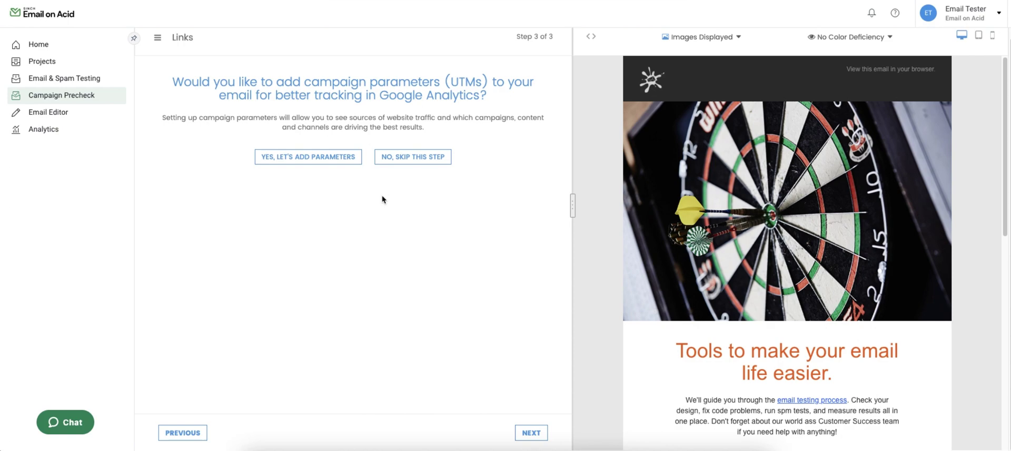
# Step: Choose to add UTM campaign parameters, moving on to the Images attributes check
pyautogui.click(335, 166)
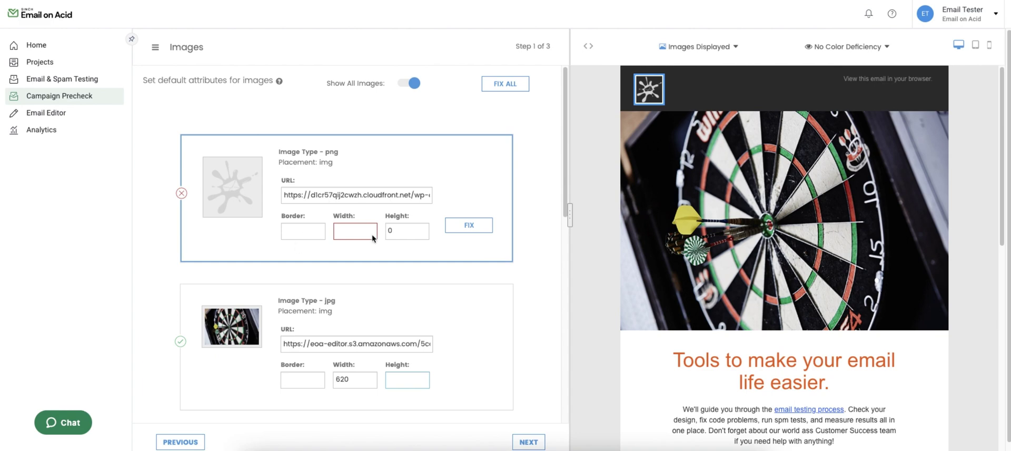
# Step: Fix missing attributes on all images and continue past the GIF first-frame step
pyautogui.click(507, 81)
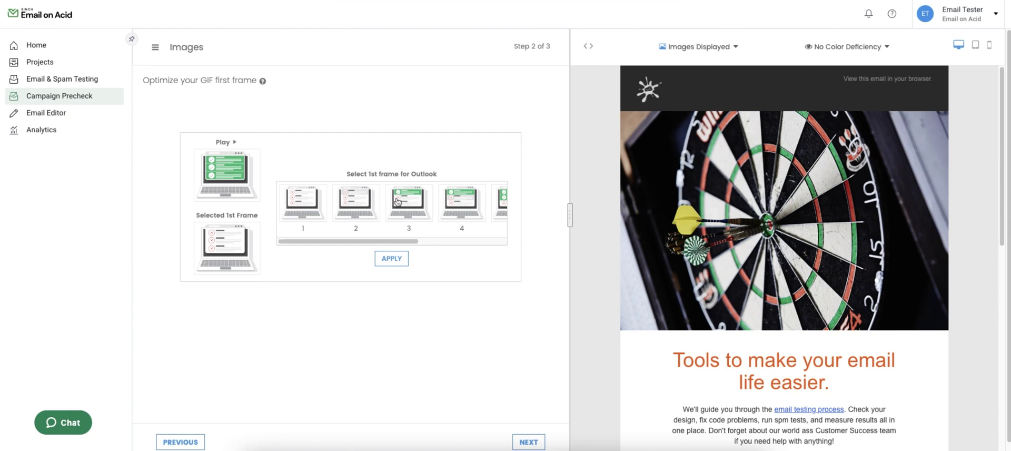
pyautogui.moveTo(363, 242); pyautogui.dragTo(495, 243)
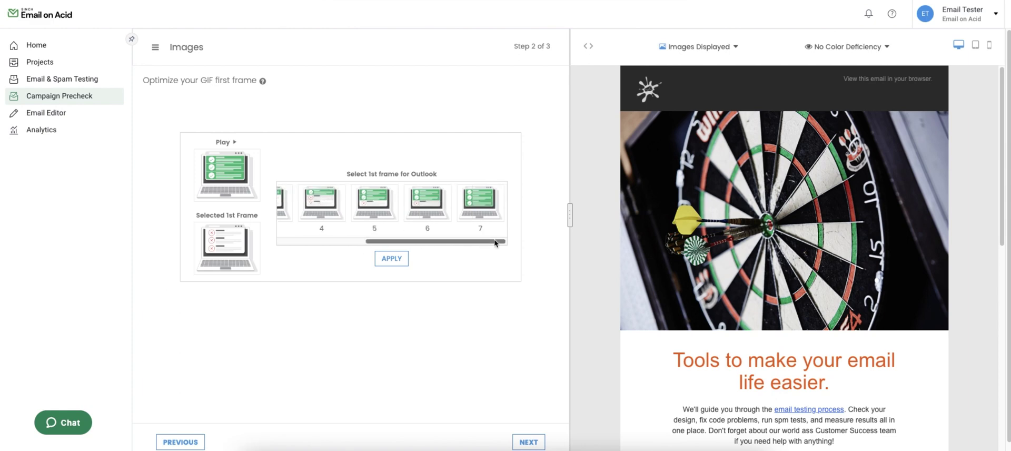
pyautogui.click(523, 441)
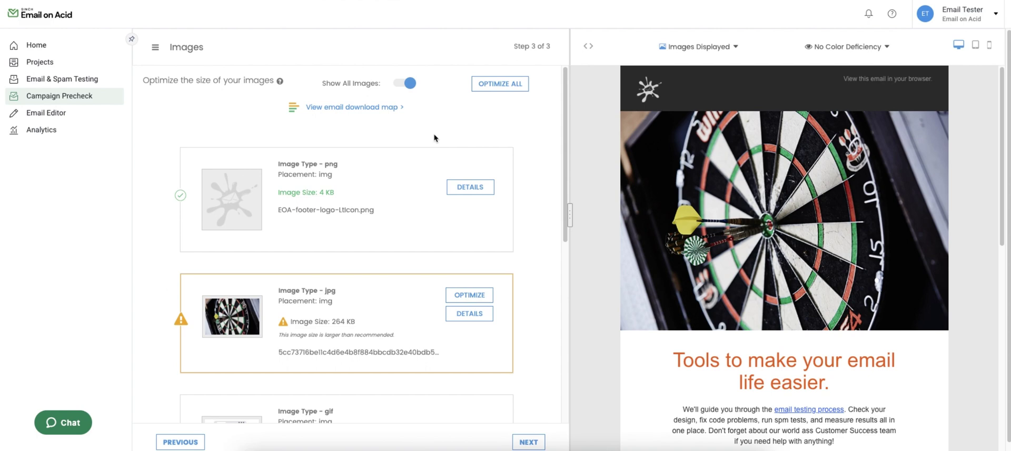
# Step: Optimize all images, shrinking the dartboard jpg to 52 KB, and view the footer logo's download details
pyautogui.click(500, 86)
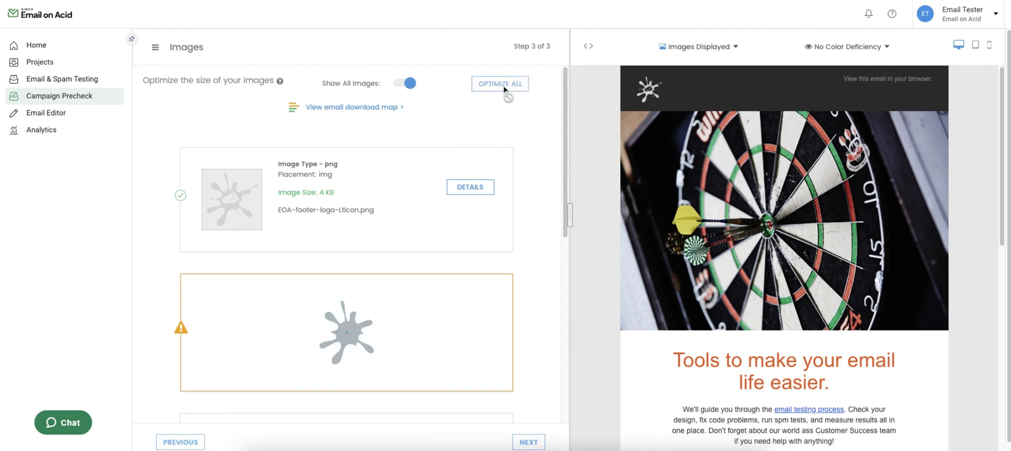
pyautogui.click(475, 185)
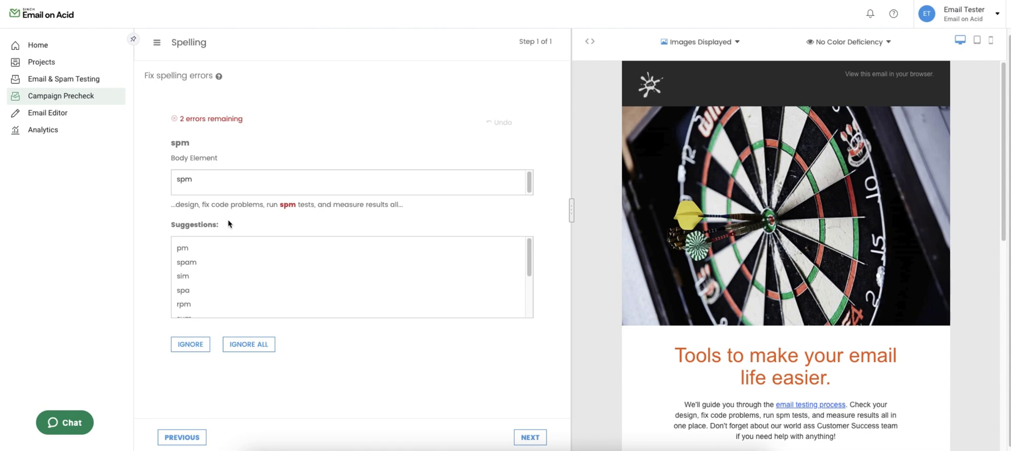
# Step: Correct 'spm' to 'spam' and 'ass' to 'class', ignoring 'Precheck'
pyautogui.click(193, 262)
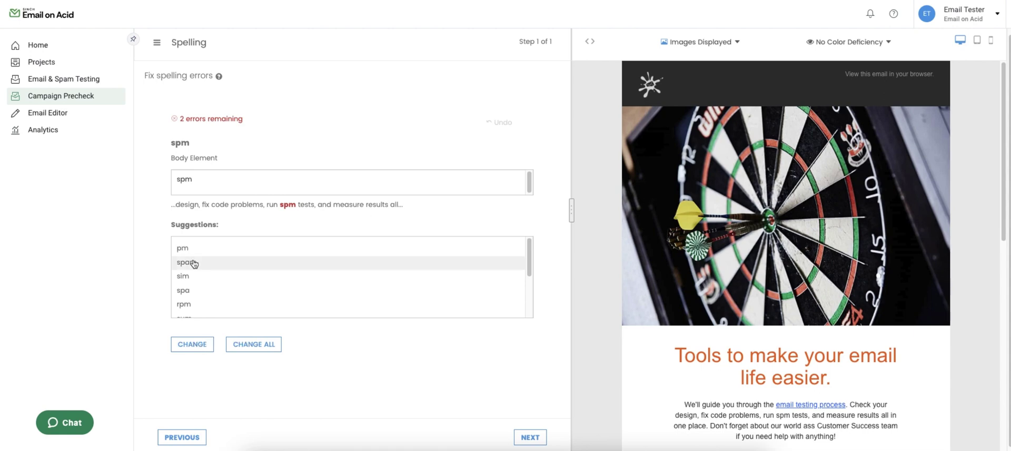
pyautogui.click(204, 342)
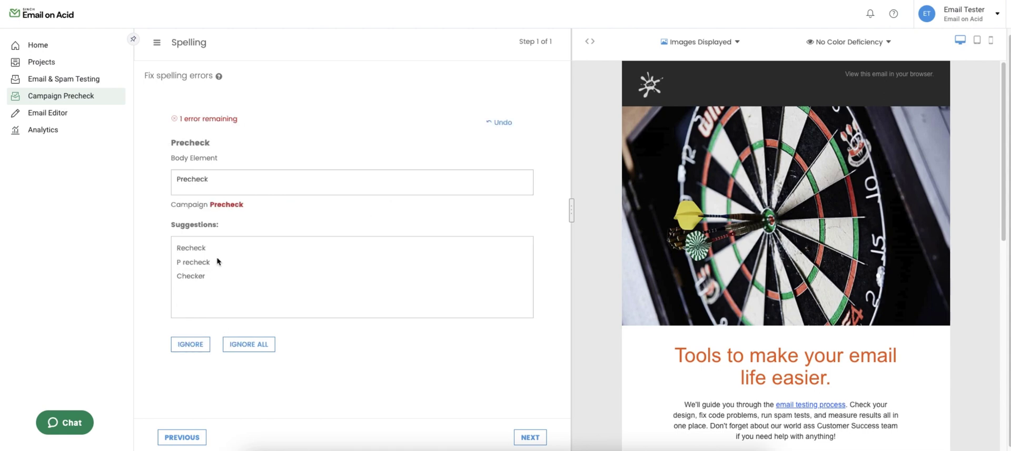
pyautogui.click(190, 342)
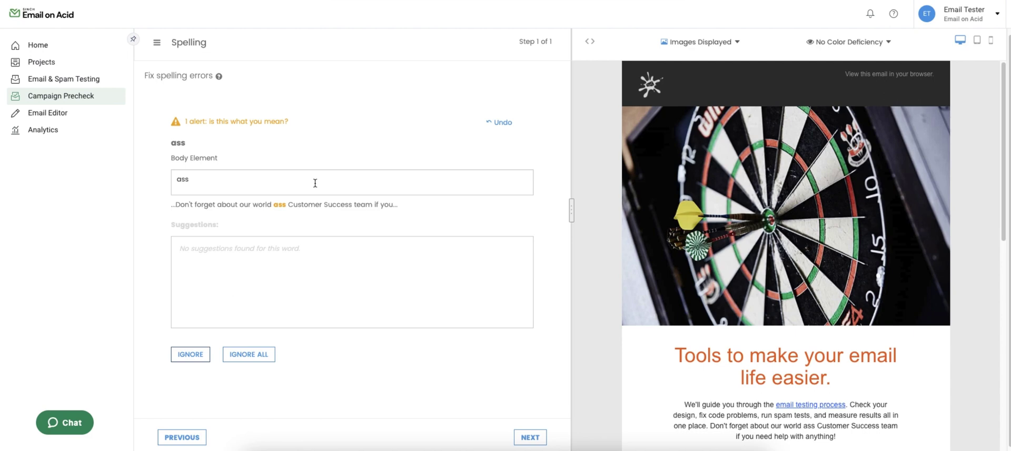
pyautogui.doubleClick(241, 187)
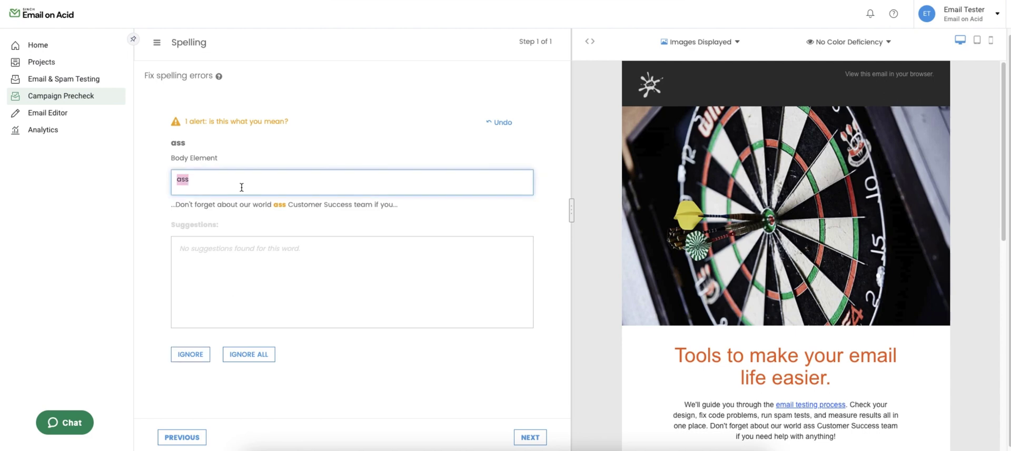
pyautogui.write('class')
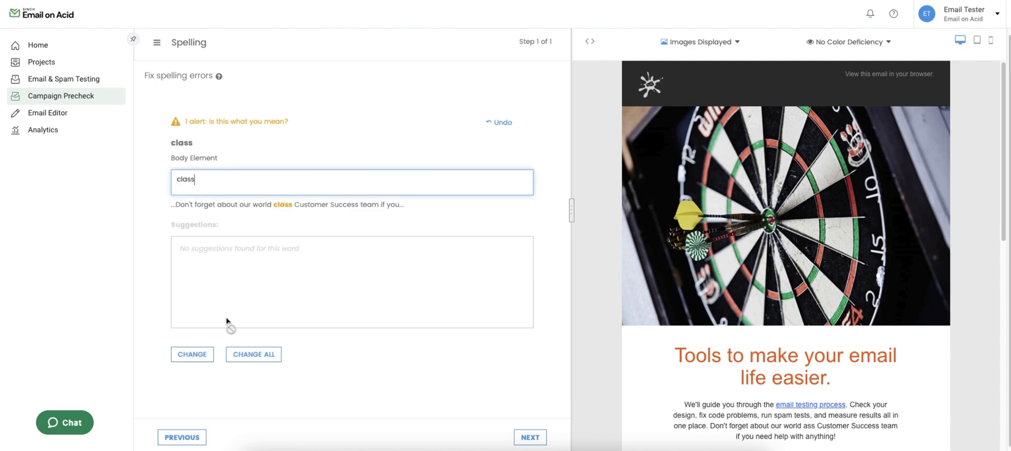
pyautogui.click(208, 354)
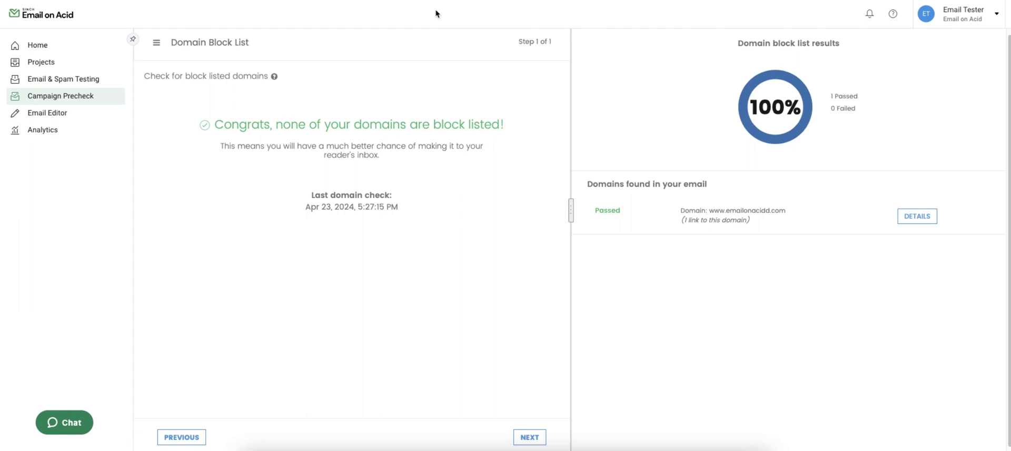
# Step: Show the block list details for the passing domain, confirming all four checks pass
pyautogui.click(920, 218)
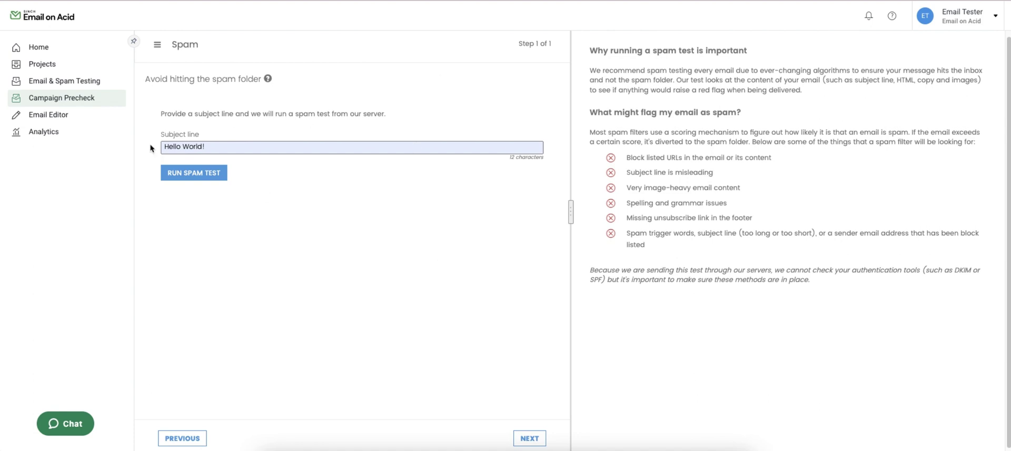
# Step: Run the spam test on 'Hello World!' and review the 29% overall results
pyautogui.click(190, 173)
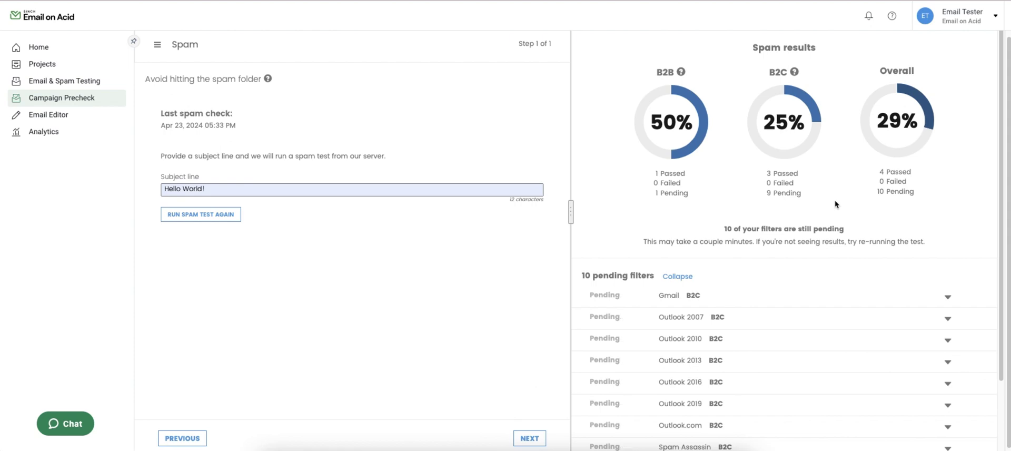
pyautogui.scroll(-2, 835, 200)
pyautogui.scroll(2, 835, 200)
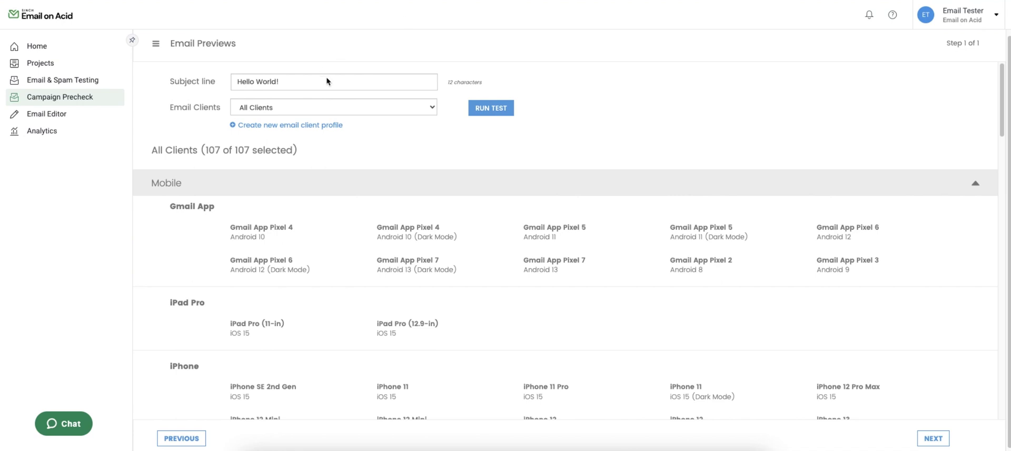
# Step: Keep All Clients selected and start the preview test across 107 email clients
pyautogui.click(328, 112)
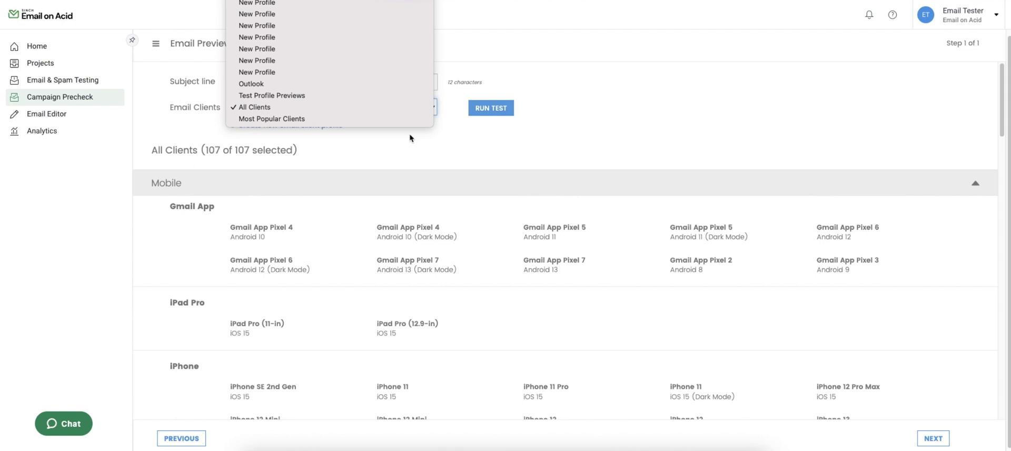
pyautogui.click(459, 157)
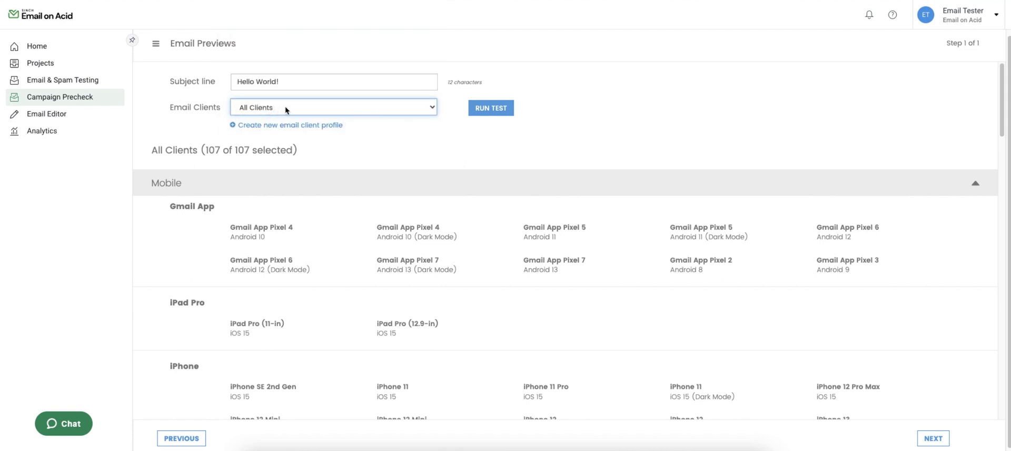
pyautogui.click(490, 109)
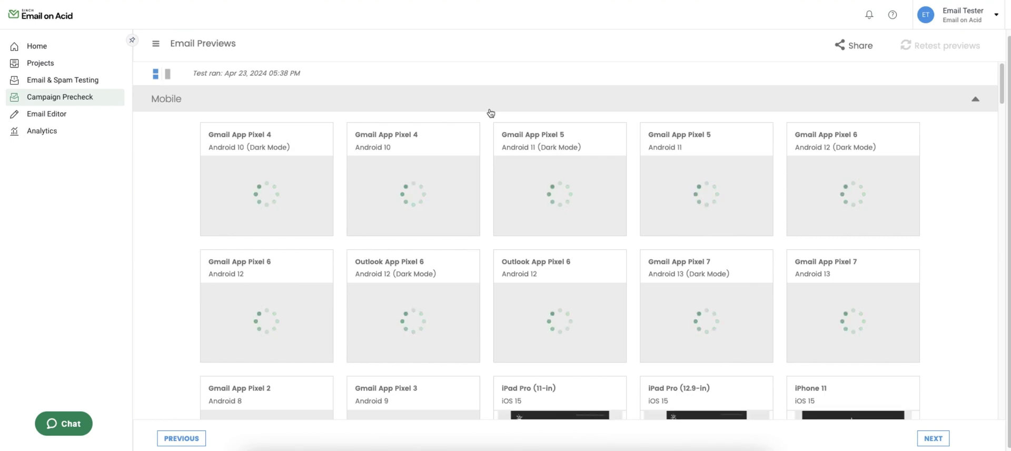
# Step: Open the Gmail App Pixel 6 (Android 12) render as a full-size preview
pyautogui.scroll(-8, 498, 152)
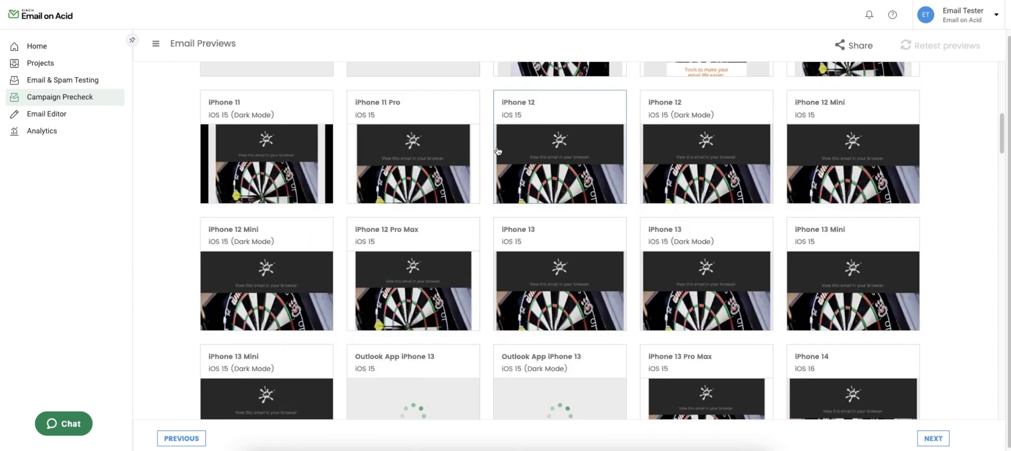
pyautogui.scroll(5, 497, 151)
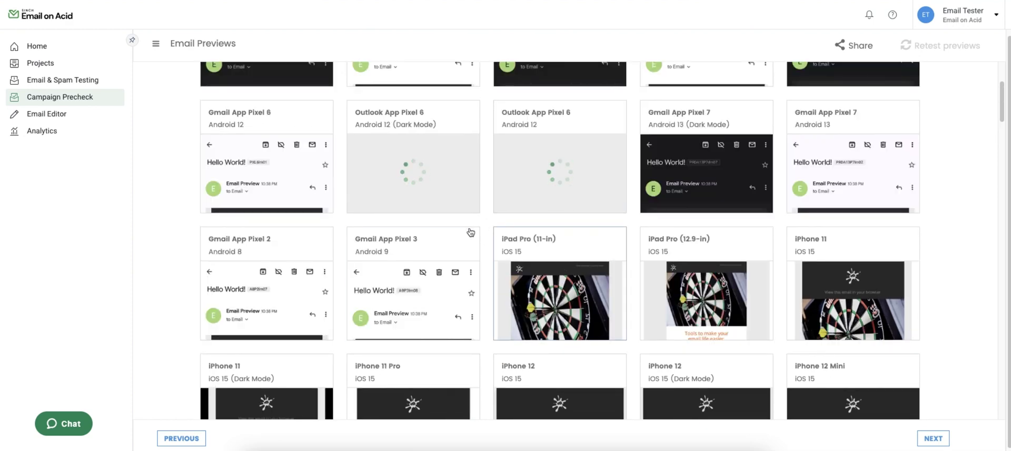
pyautogui.click(283, 167)
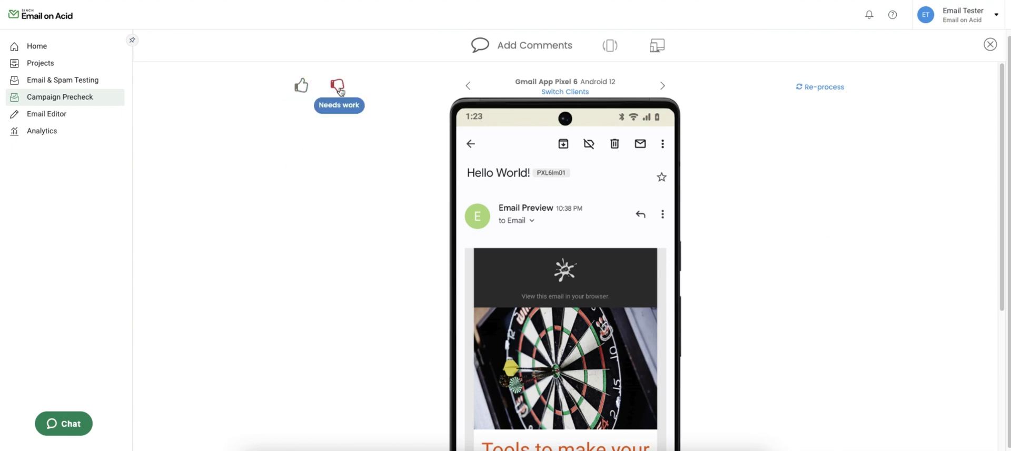
# Step: Open the comment panel on the Gmail App Pixel 6 preview, then close it back to the grid
pyautogui.click(506, 52)
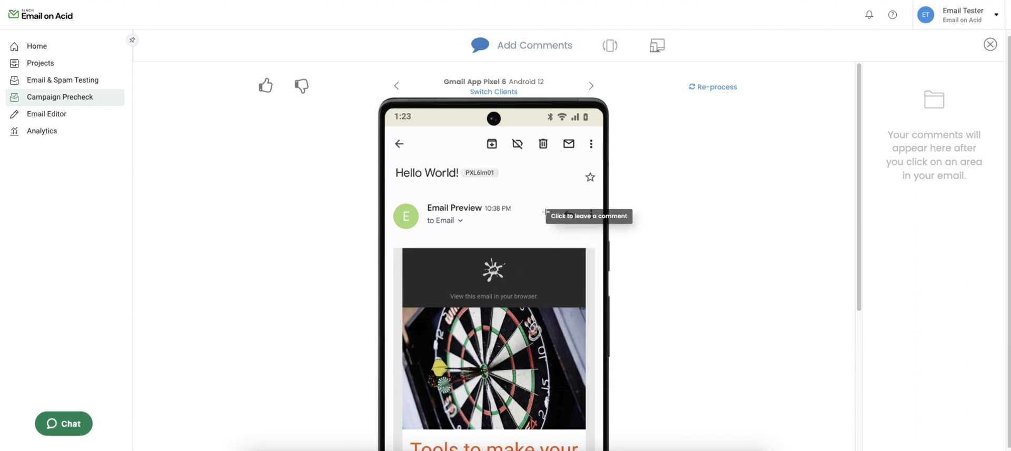
pyautogui.click(990, 45)
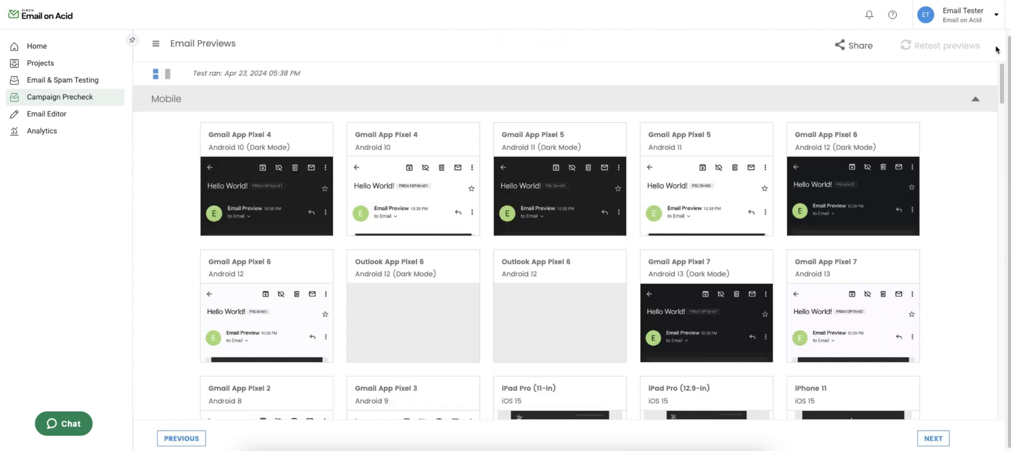
# Step: Switch the Email Previews grid to full-length thumbnails showing each client's entire email render
pyautogui.scroll(-10, 458, 173)
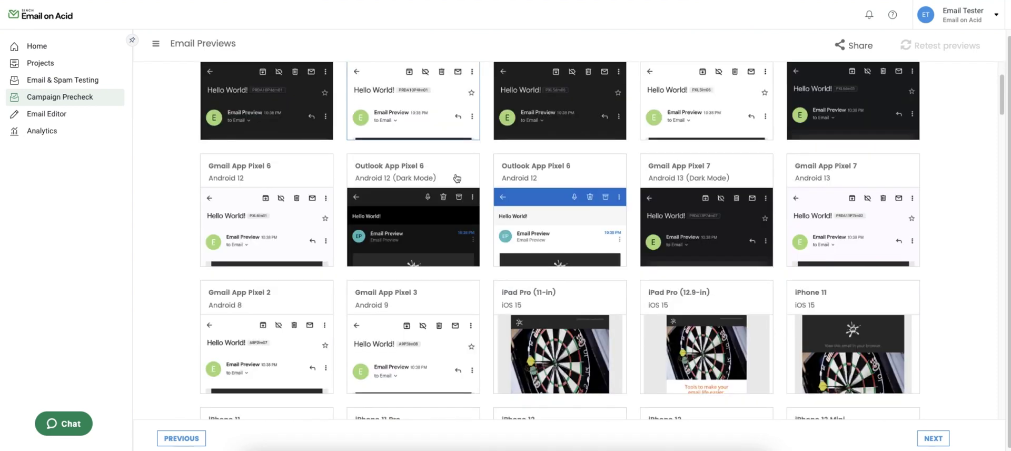
pyautogui.scroll(-6, 505, 190)
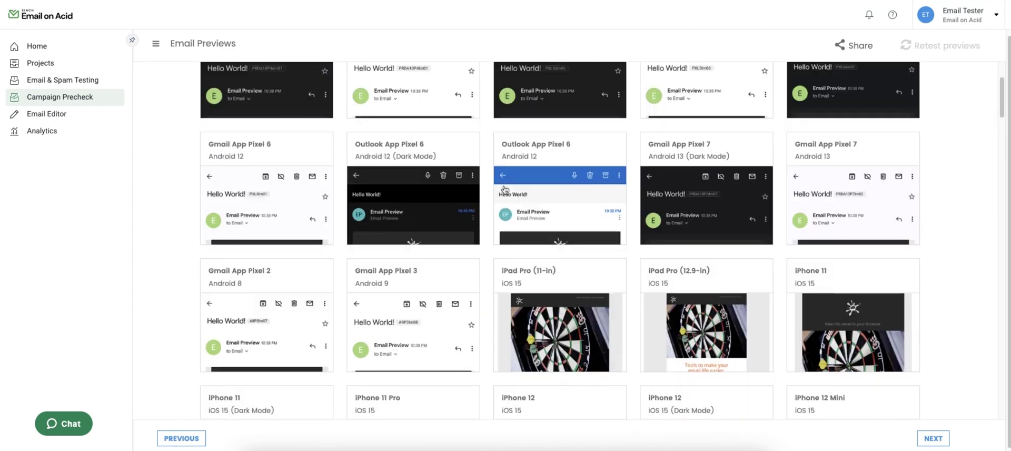
pyautogui.scroll(3, 504, 189)
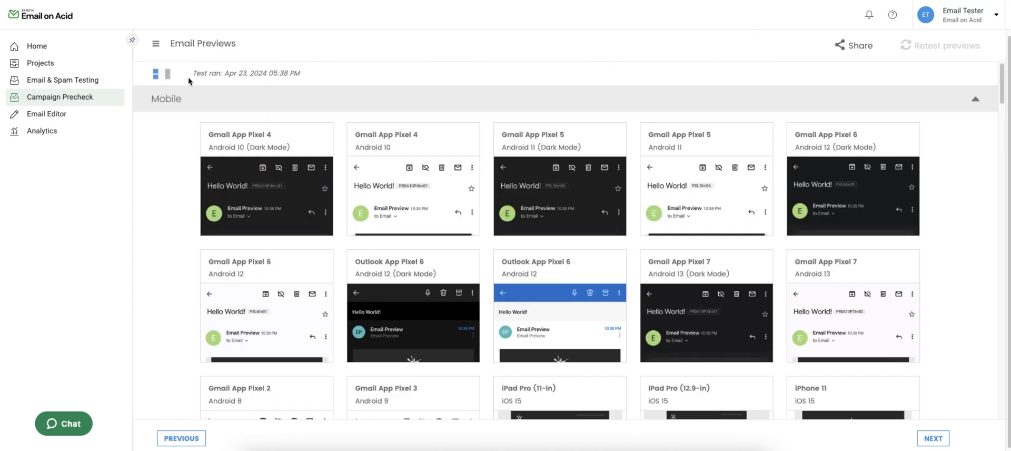
pyautogui.scroll(-1, 300, 191)
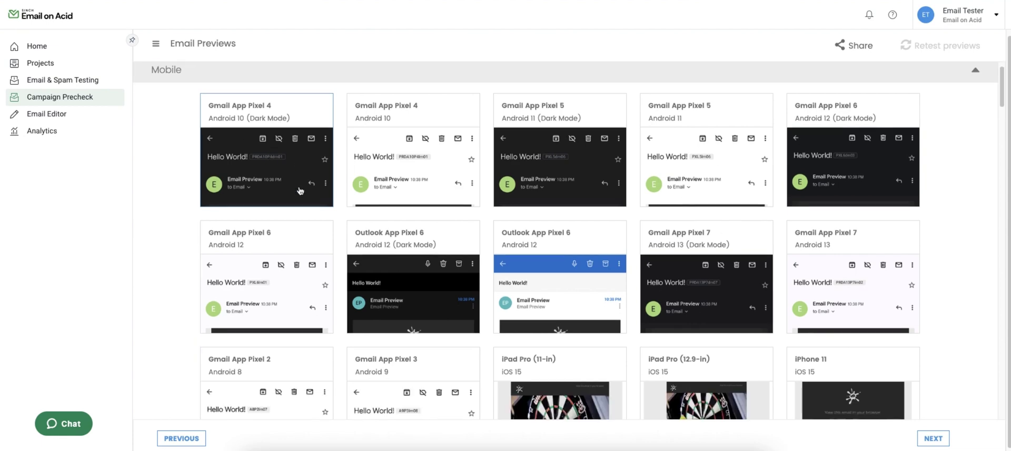
pyautogui.scroll(-2, 300, 191)
pyautogui.scroll(3, 263, 158)
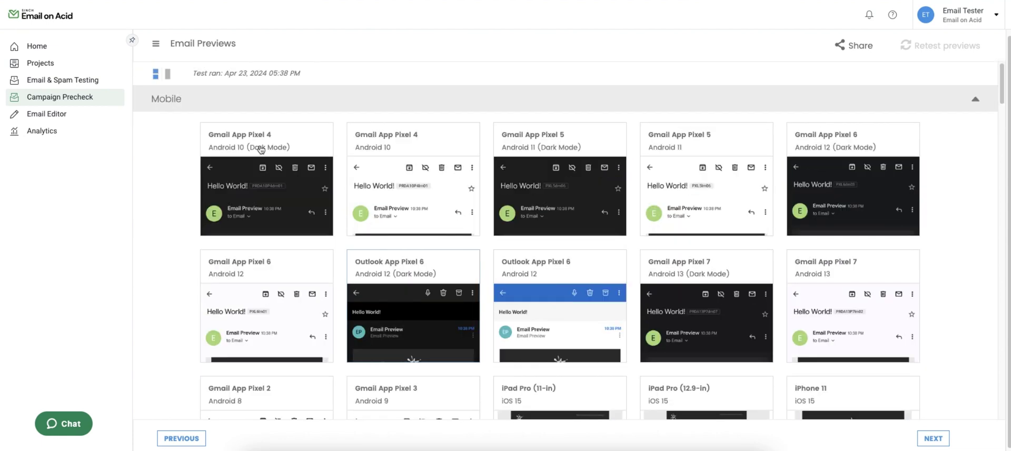
pyautogui.click(165, 73)
pyautogui.scroll(-5, 326, 238)
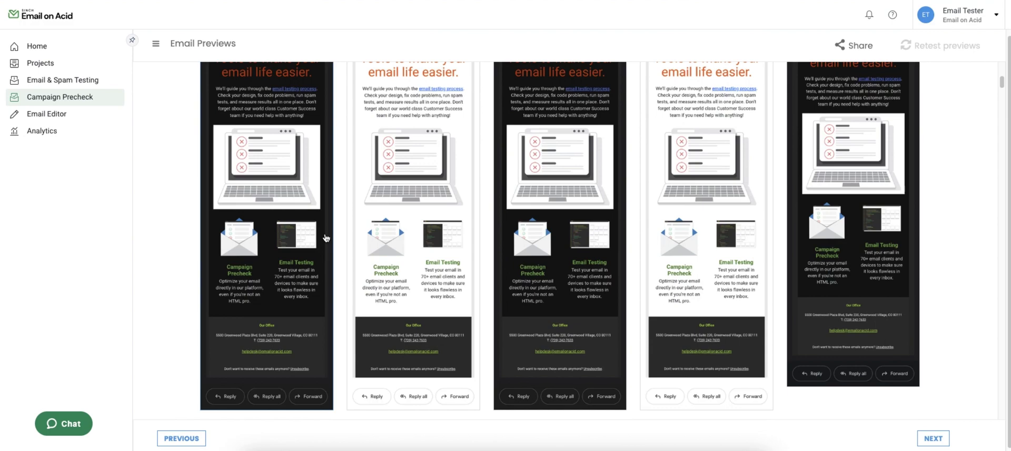
pyautogui.scroll(-2, 547, 226)
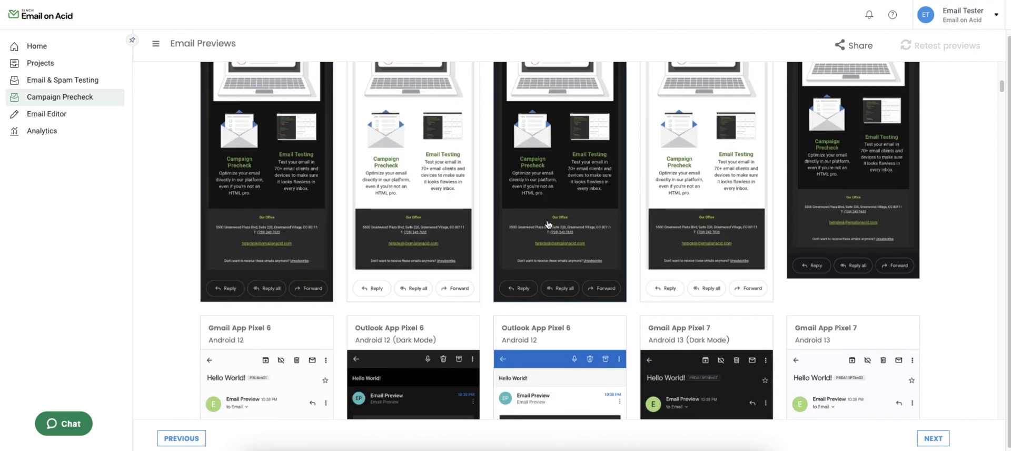
pyautogui.scroll(5, 547, 224)
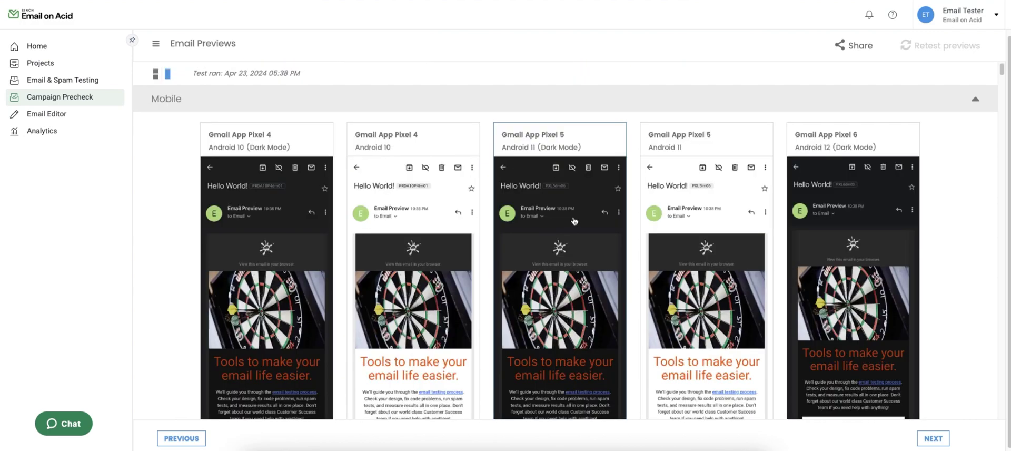
# Step: Generate a shareable link to all test previews from the Share menu and copy it
pyautogui.click(854, 50)
pyautogui.click(219, 118)
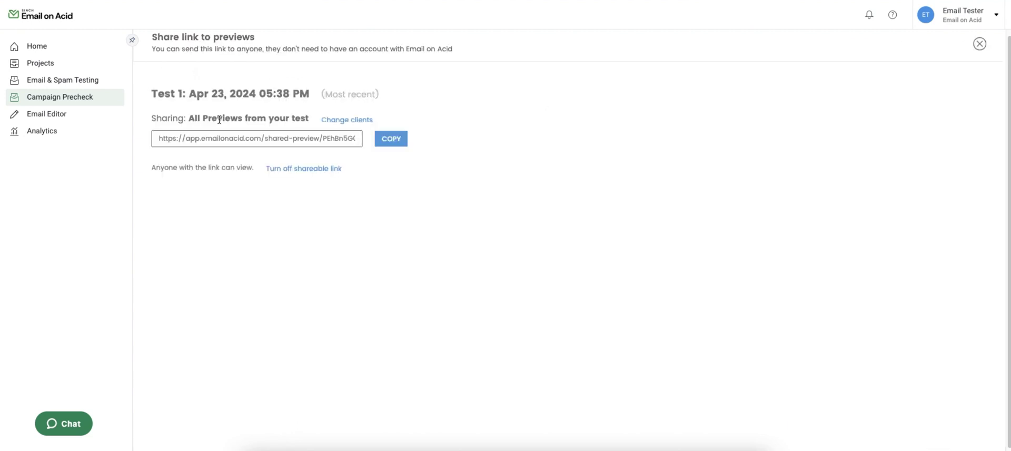
pyautogui.click(390, 141)
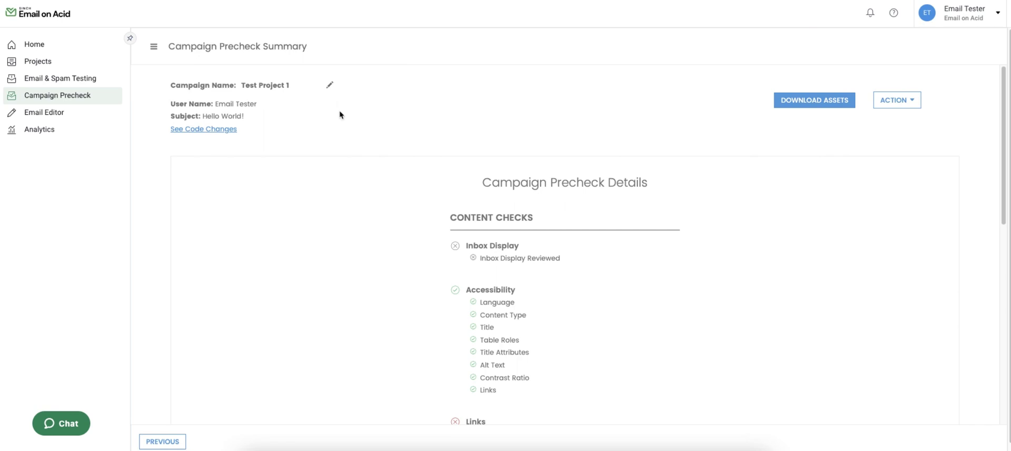
# Step: Review the summary checklist and make Campaign Name editable, leaving the name unchanged
pyautogui.scroll(-2, 463, 280)
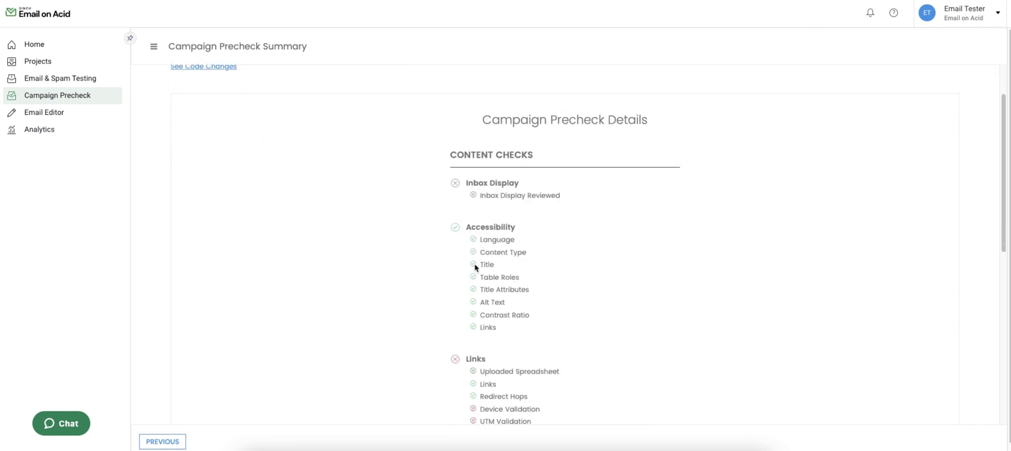
pyautogui.scroll(-4, 493, 224)
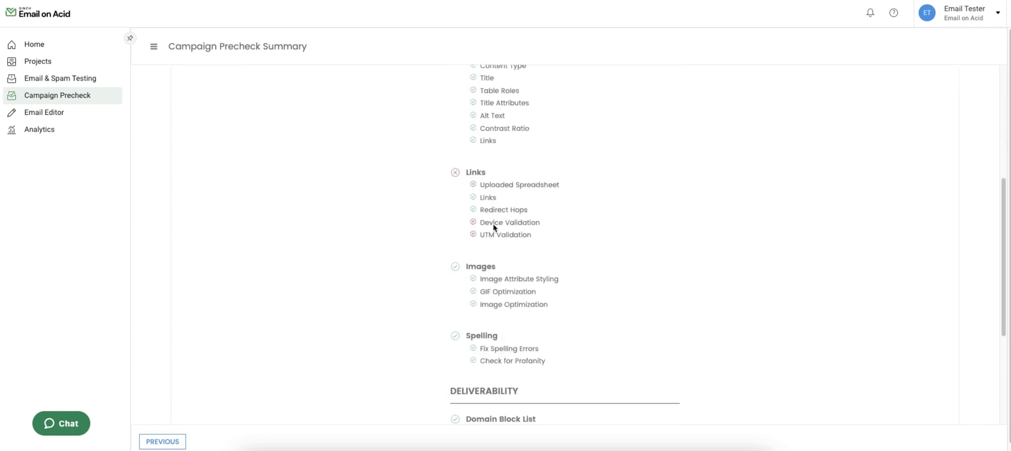
pyautogui.scroll(5, 493, 226)
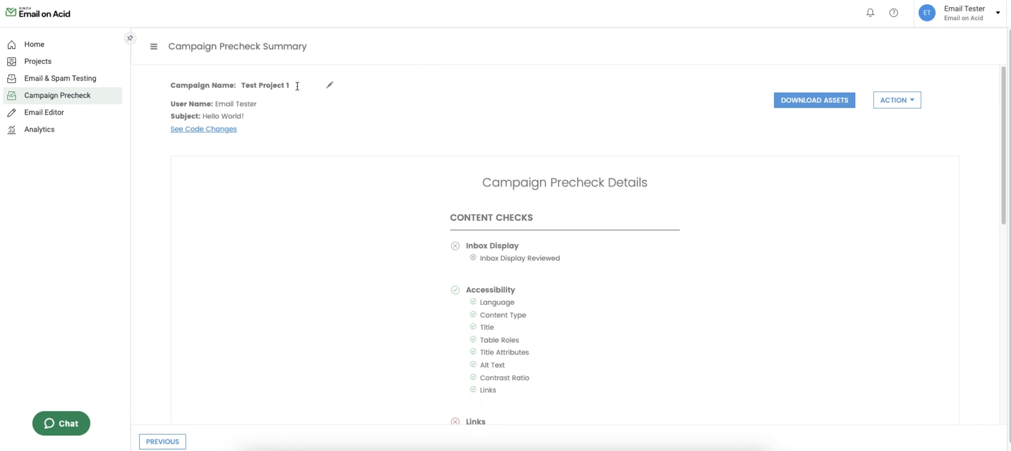
pyautogui.click(331, 84)
pyautogui.click(305, 129)
pyautogui.click(232, 130)
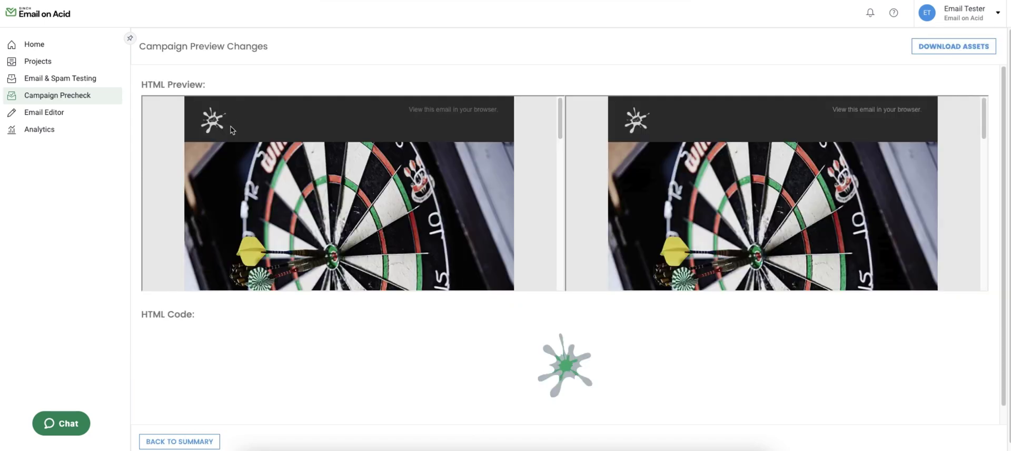
pyautogui.scroll(-5, 345, 166)
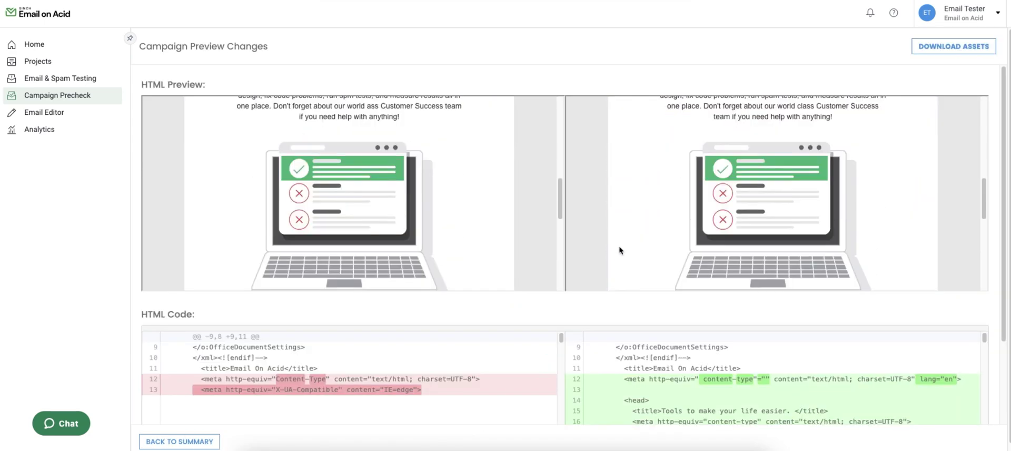
pyautogui.scroll(-15, 653, 340)
pyautogui.scroll(-3, 652, 341)
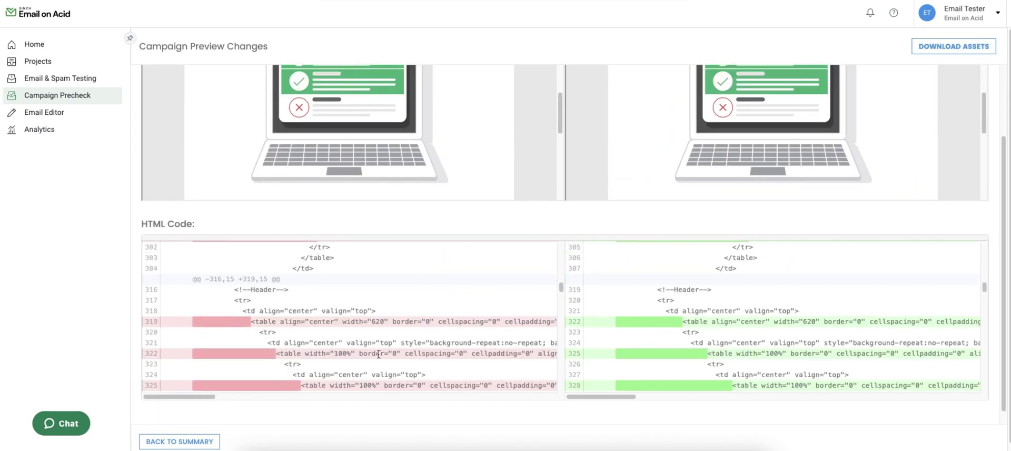
pyautogui.click(180, 441)
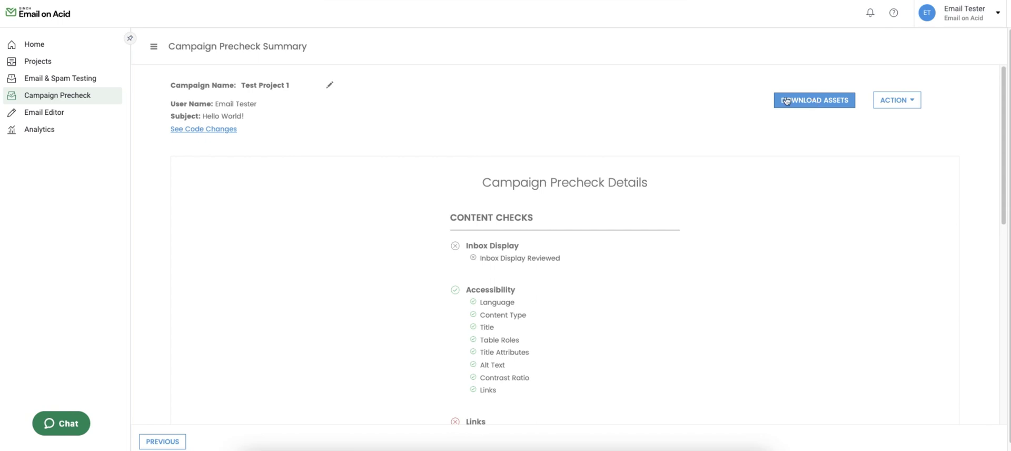
# Step: Open the step navigation dropdown beside Campaign Precheck Summary
pyautogui.click(152, 50)
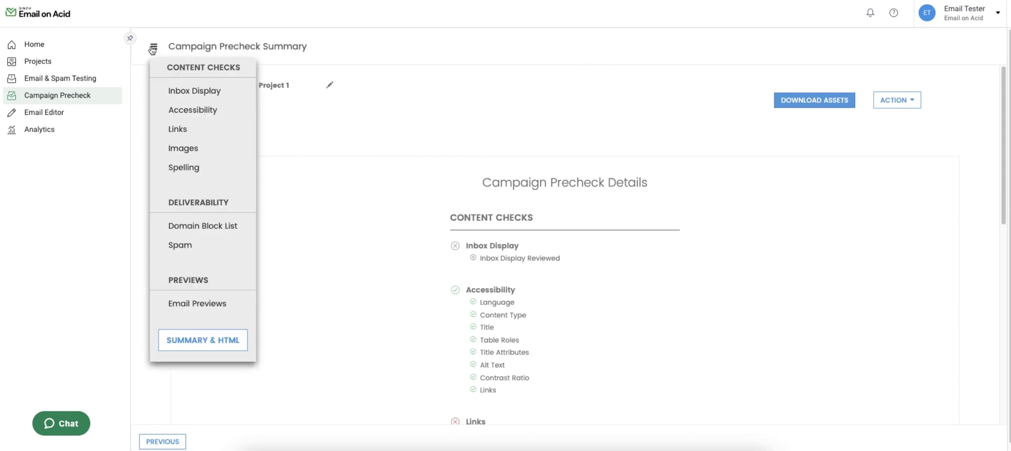